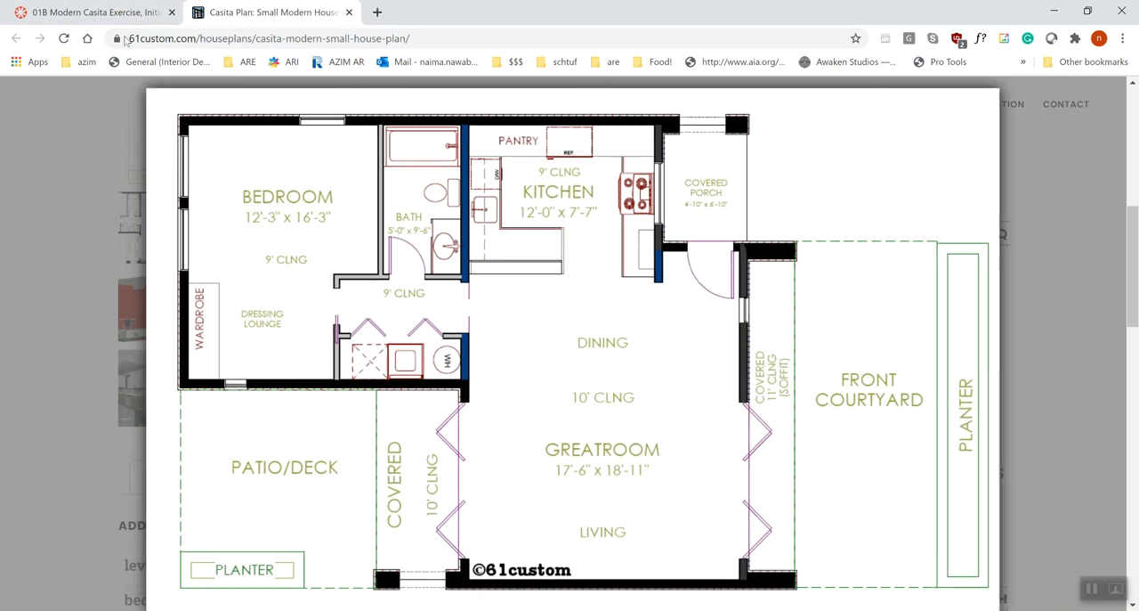
# Open the 01B Modern Two Bedroom - Initial Setup and Walls assignment and view the floor plan on its linked Modern 2 Bedroom House Plan page.
pyautogui.click(131, 13)
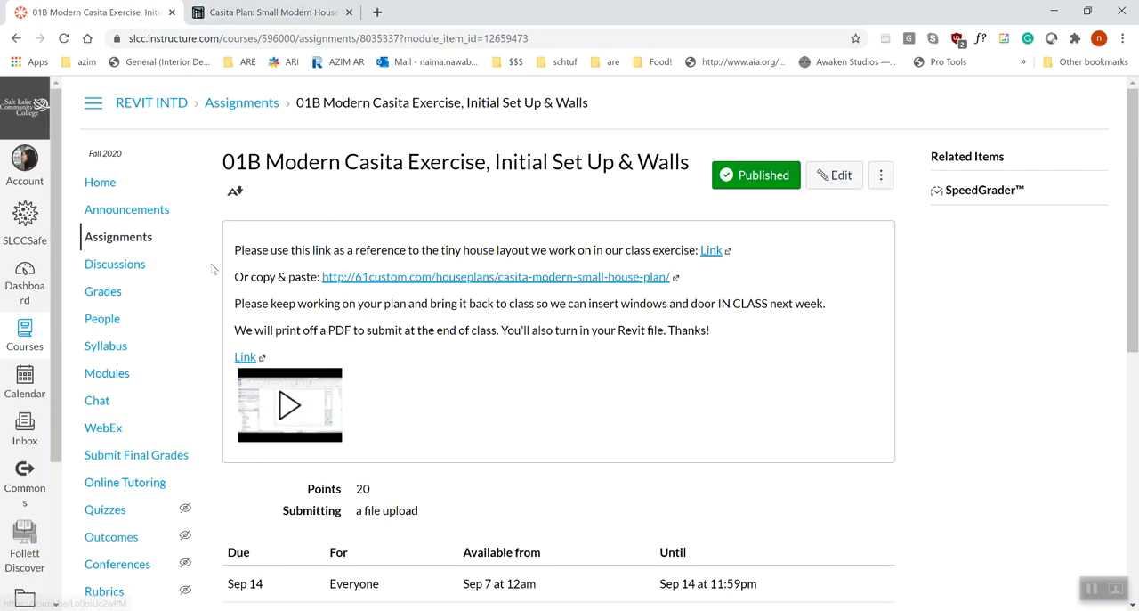
pyautogui.click(22, 40)
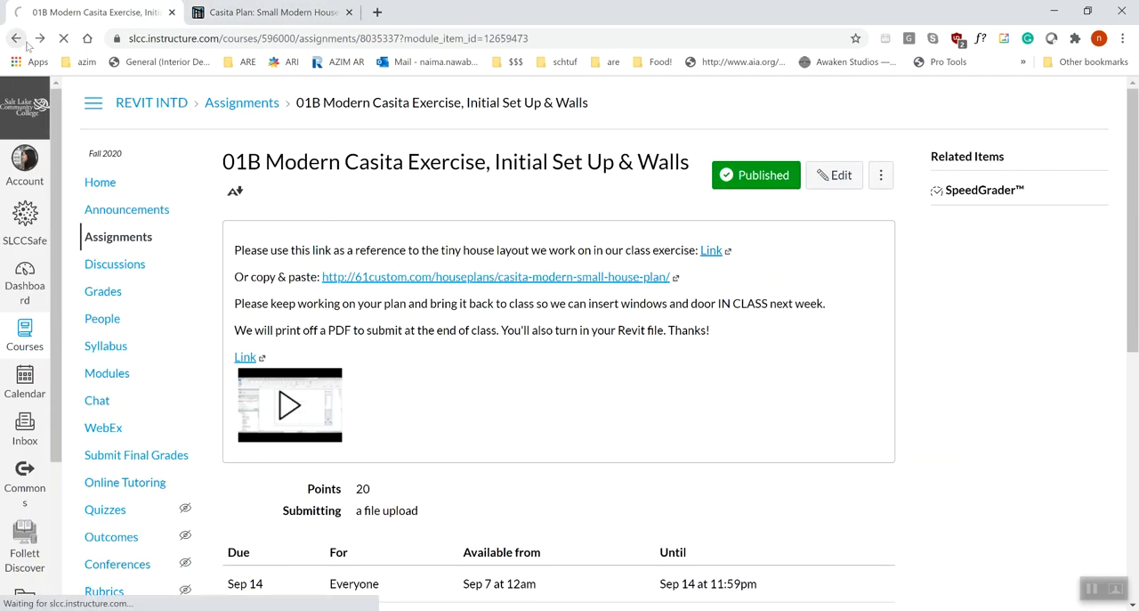
pyautogui.scroll(3, 484, 359)
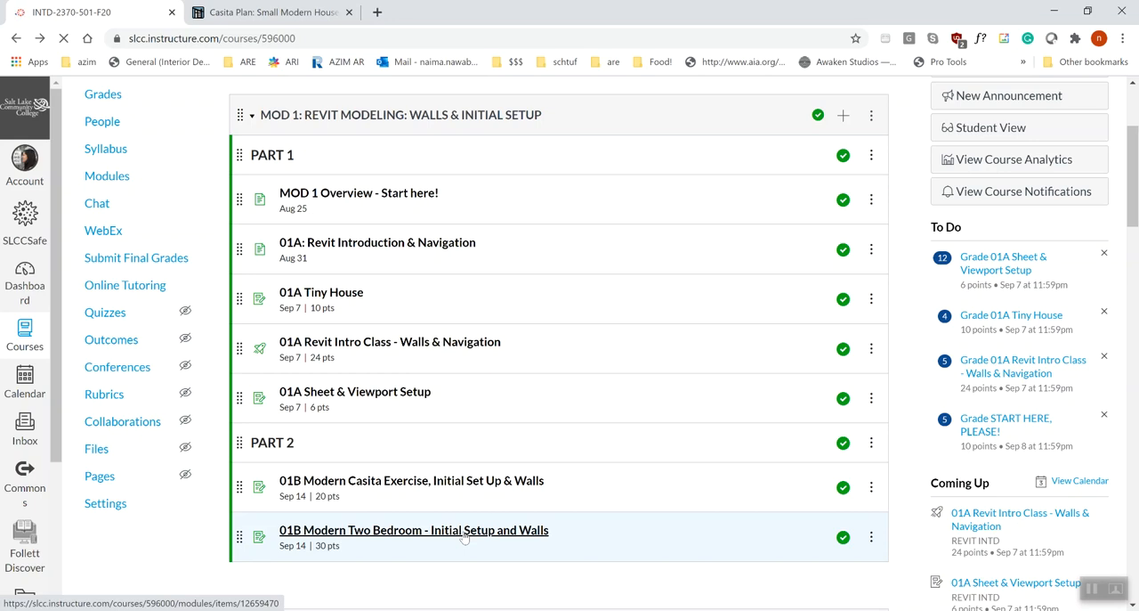
pyautogui.click(464, 535)
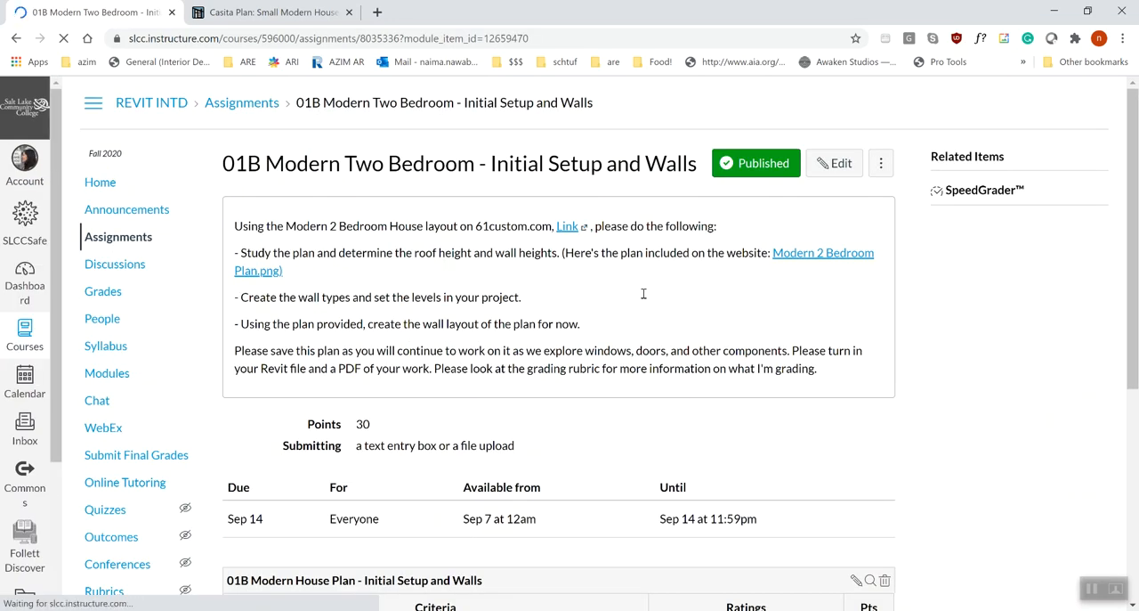
pyautogui.click(567, 250)
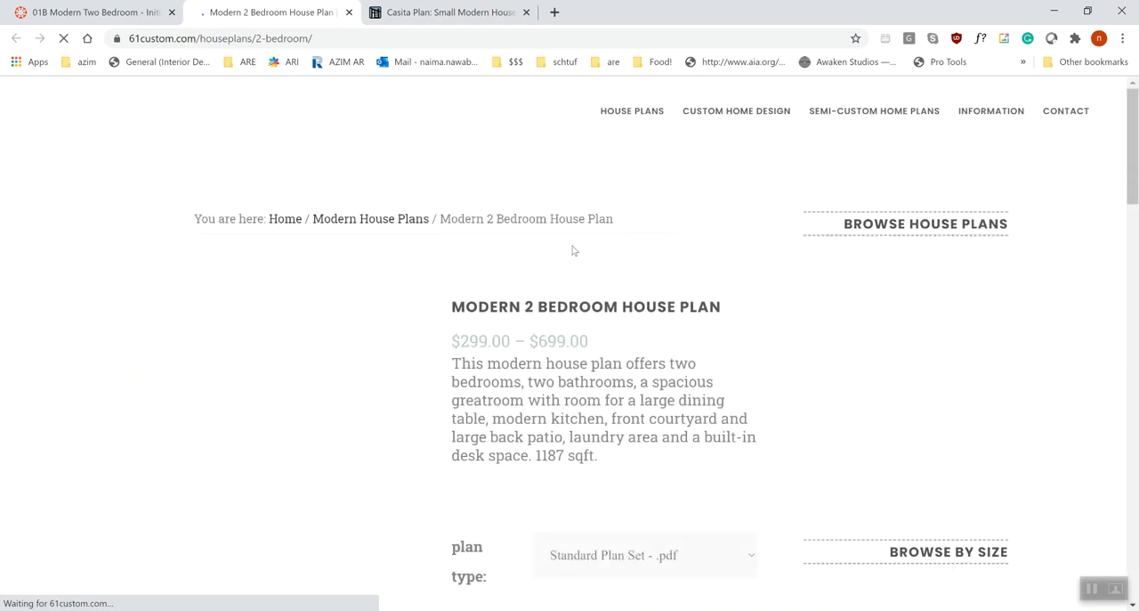
pyautogui.scroll(-5, 534, 294)
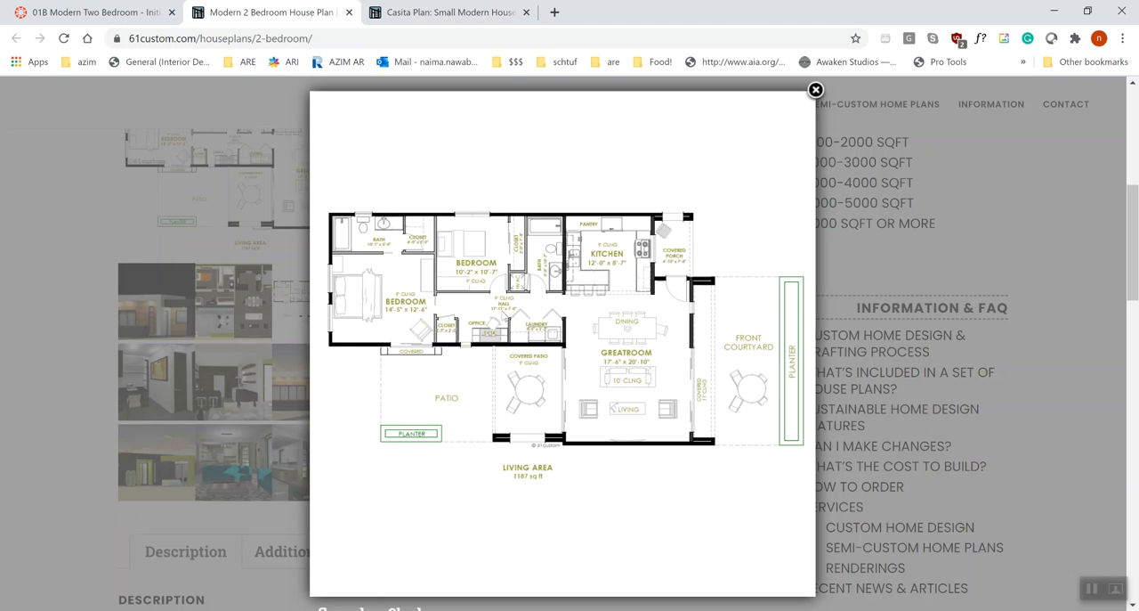
# Switch to the CASITA project in Revit and check the wall type of the partition between the bedroom and bath.
pyautogui.click(485, 610)
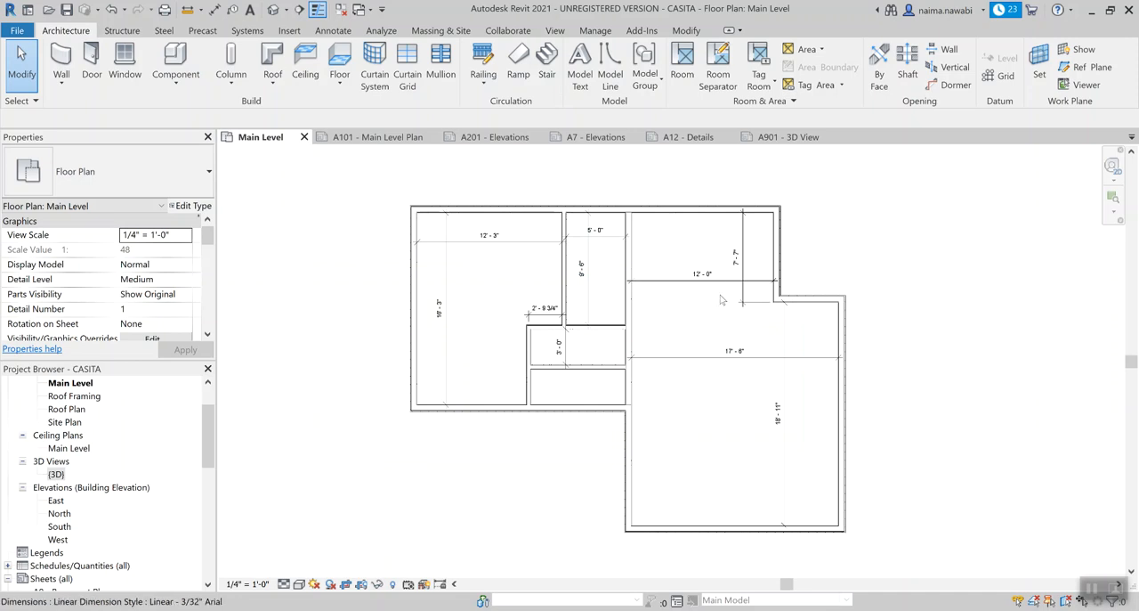
pyautogui.scroll(2, 669, 338)
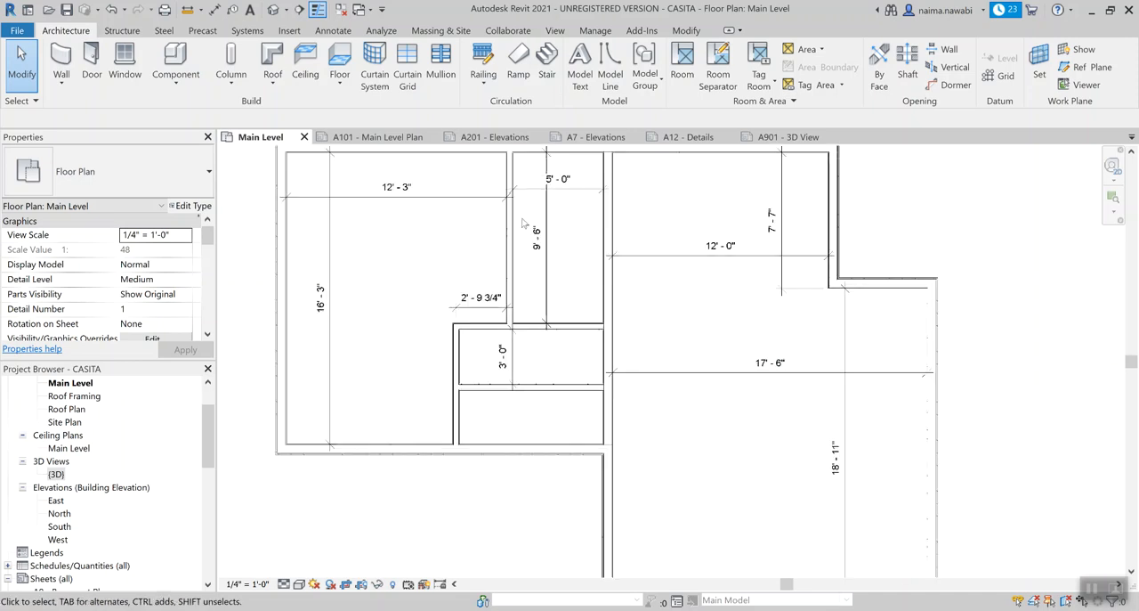
pyautogui.scroll(2, 524, 227)
pyautogui.click(514, 256)
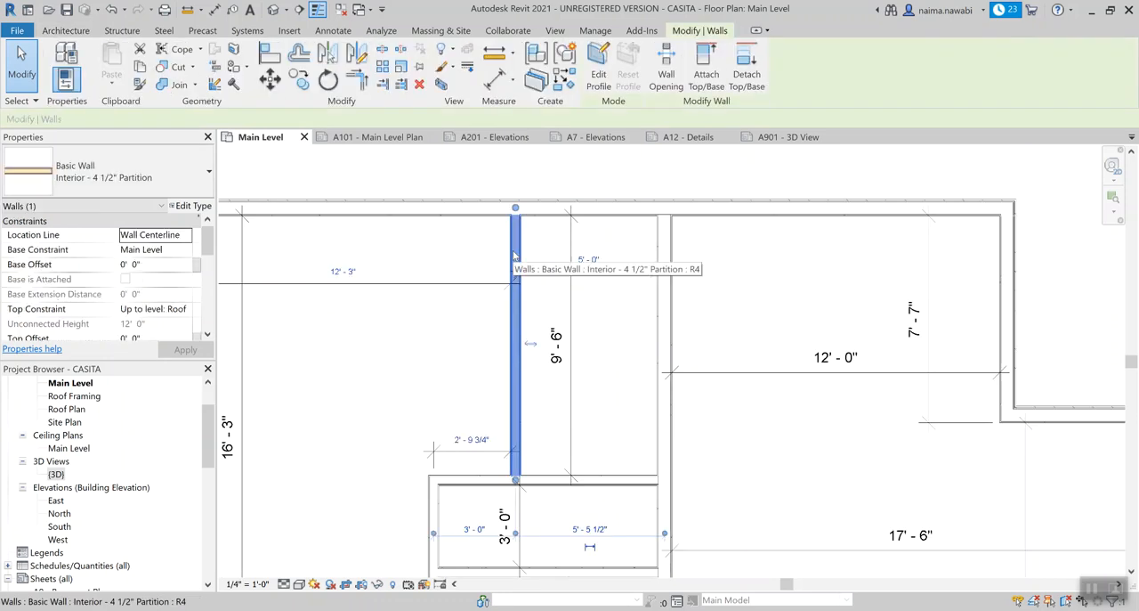
pyautogui.click(479, 256)
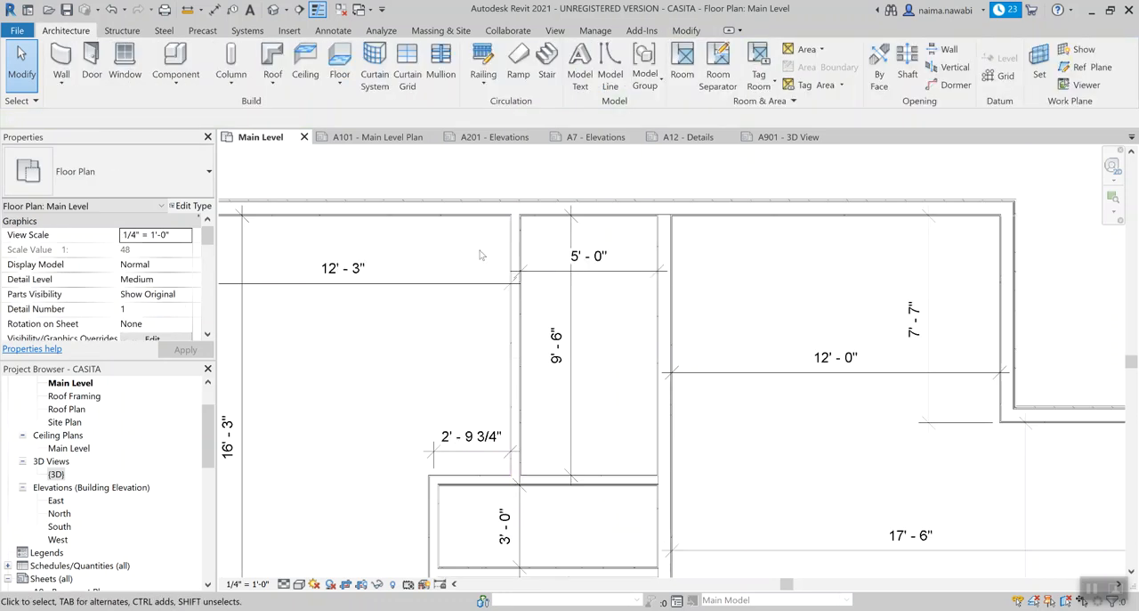
pyautogui.scroll(-2, 488, 256)
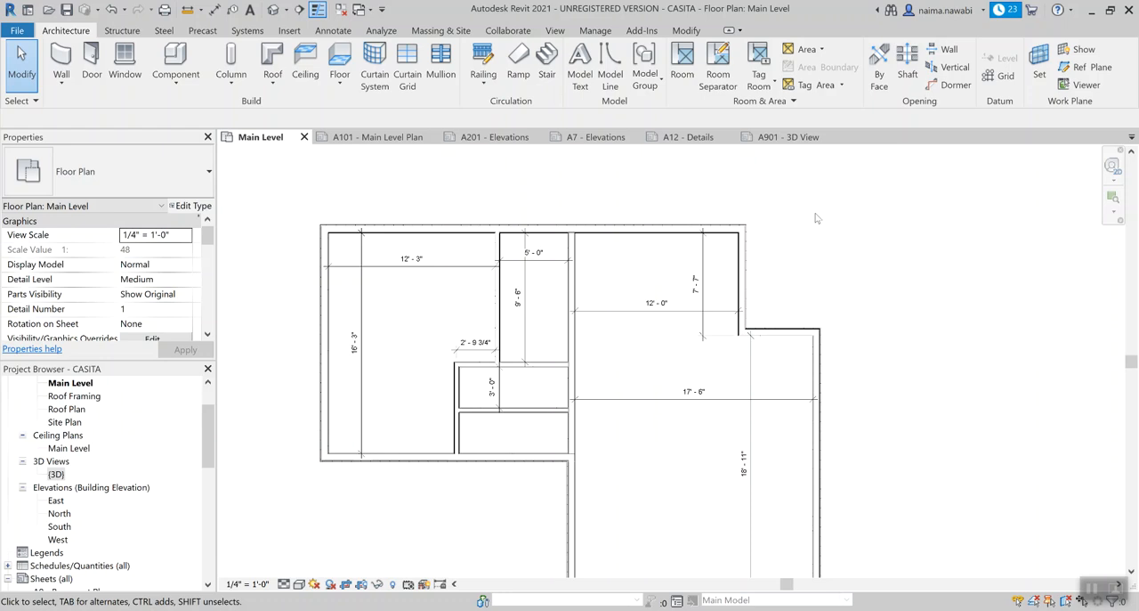
pyautogui.scroll(-2, 816, 218)
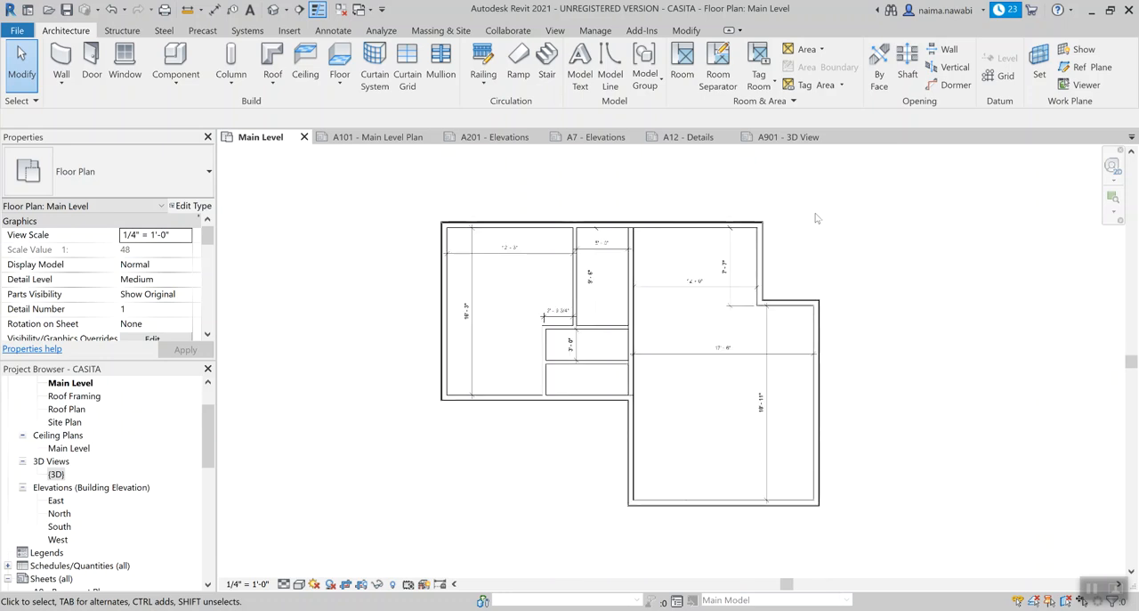
pyautogui.moveTo(359, 249); pyautogui.dragTo(756, 259, button='middle')
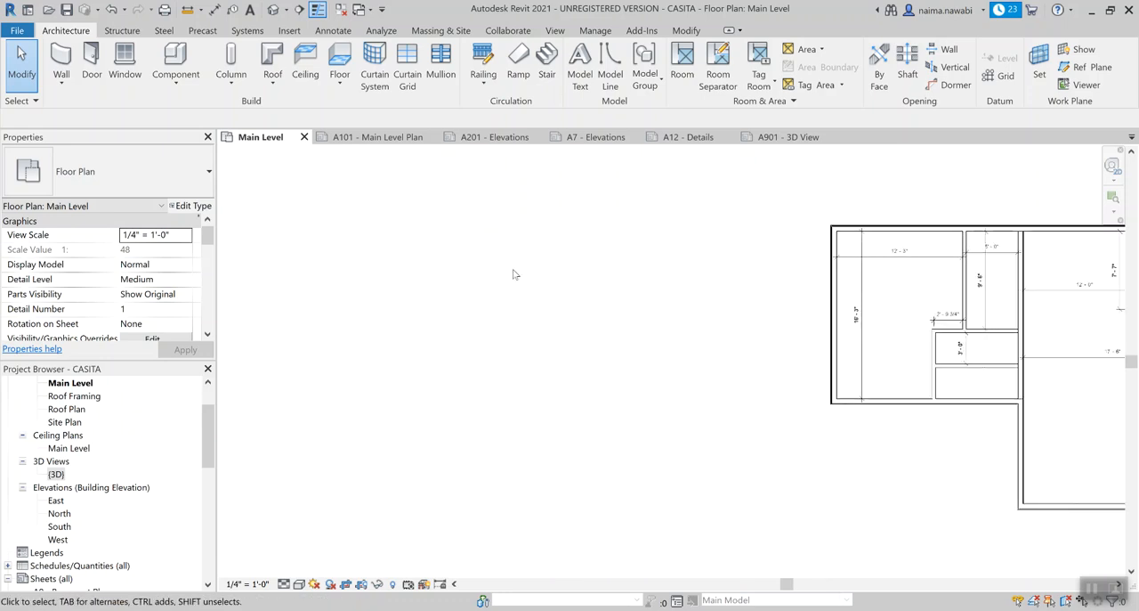
pyautogui.moveTo(546, 269); pyautogui.dragTo(717, 295, button='middle')
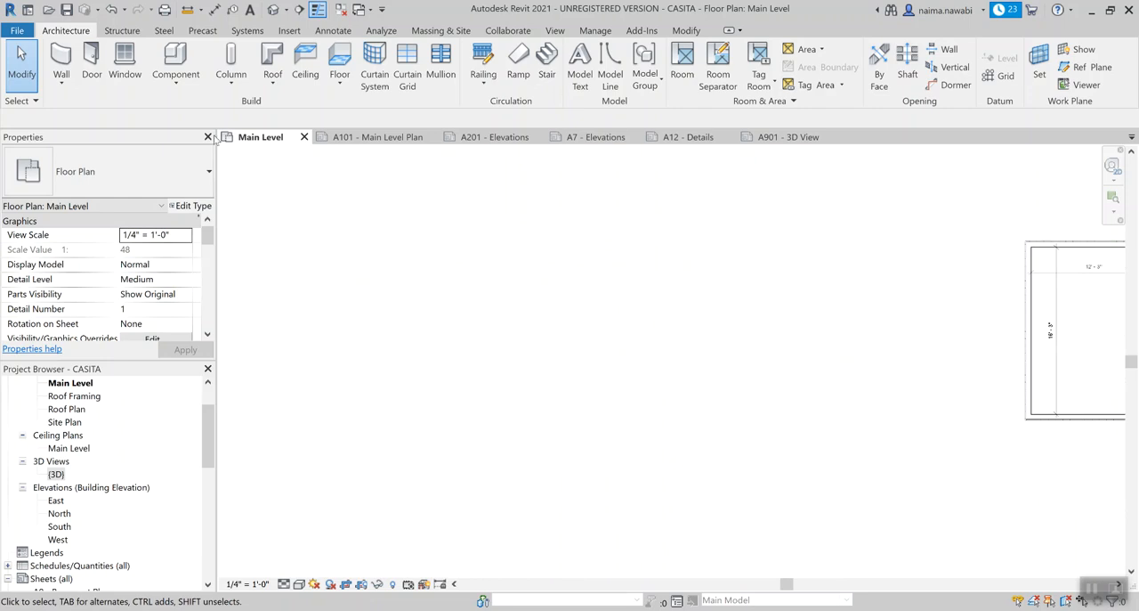
pyautogui.press('w')
pyautogui.press('a')
pyautogui.click(503, 255)
pyautogui.press('Escape')
pyautogui.moveTo(905, 300); pyautogui.dragTo(549, 334, button='middle')
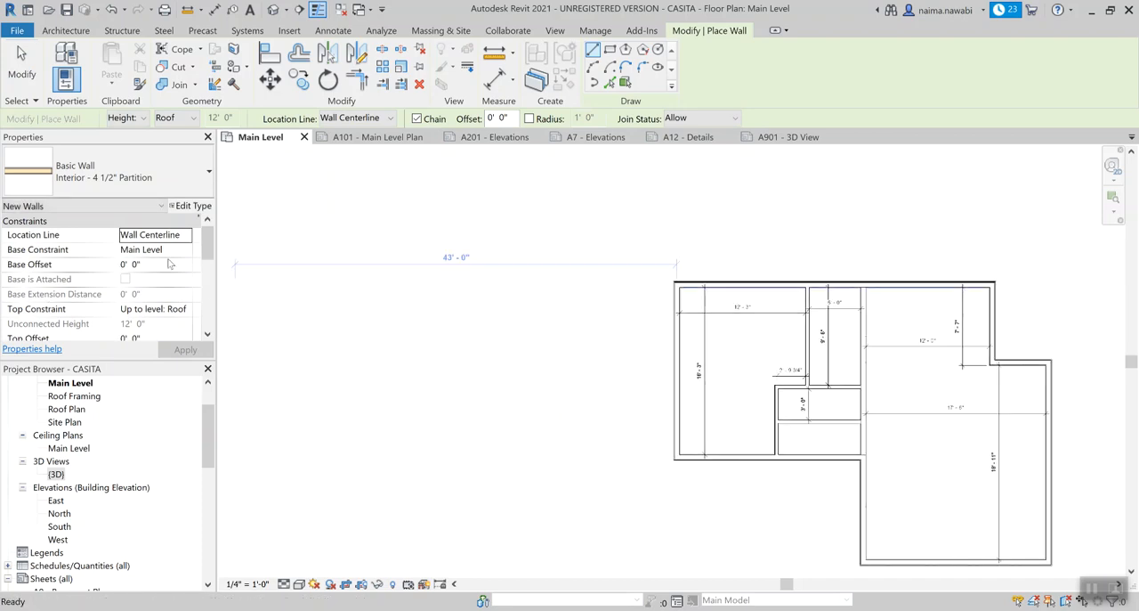
pyautogui.press('Escape')
# Turn off Crop View for the Main Level floor plan to free drawing space beside the house.
pyautogui.moveTo(210, 243); pyautogui.dragTo(213, 290)
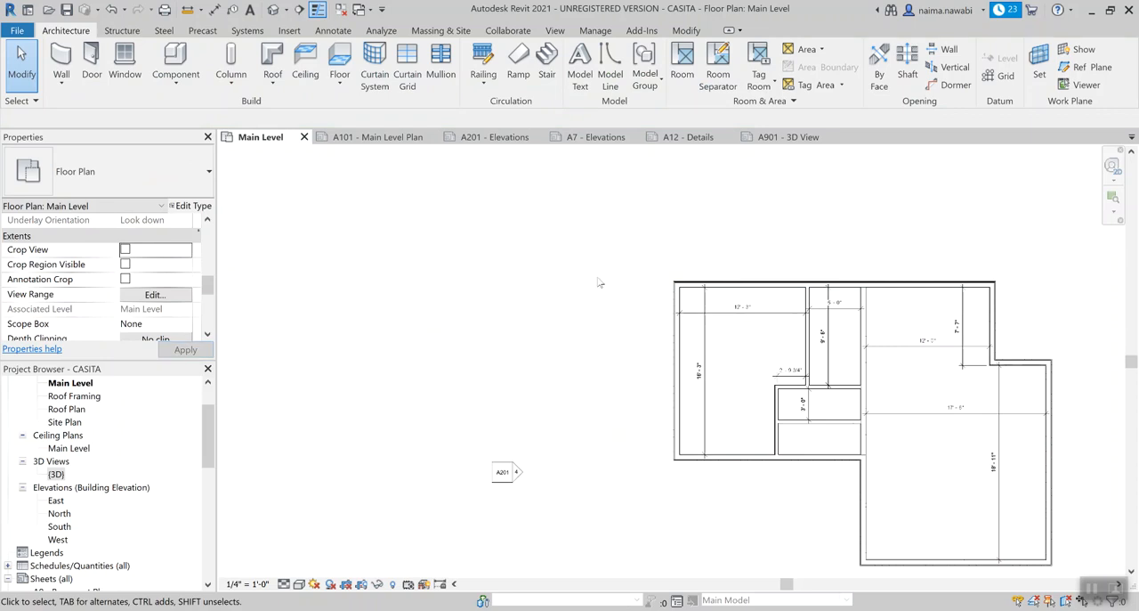
pyautogui.scroll(-2, 579, 269)
pyautogui.moveTo(534, 256); pyautogui.dragTo(639, 286, button='middle')
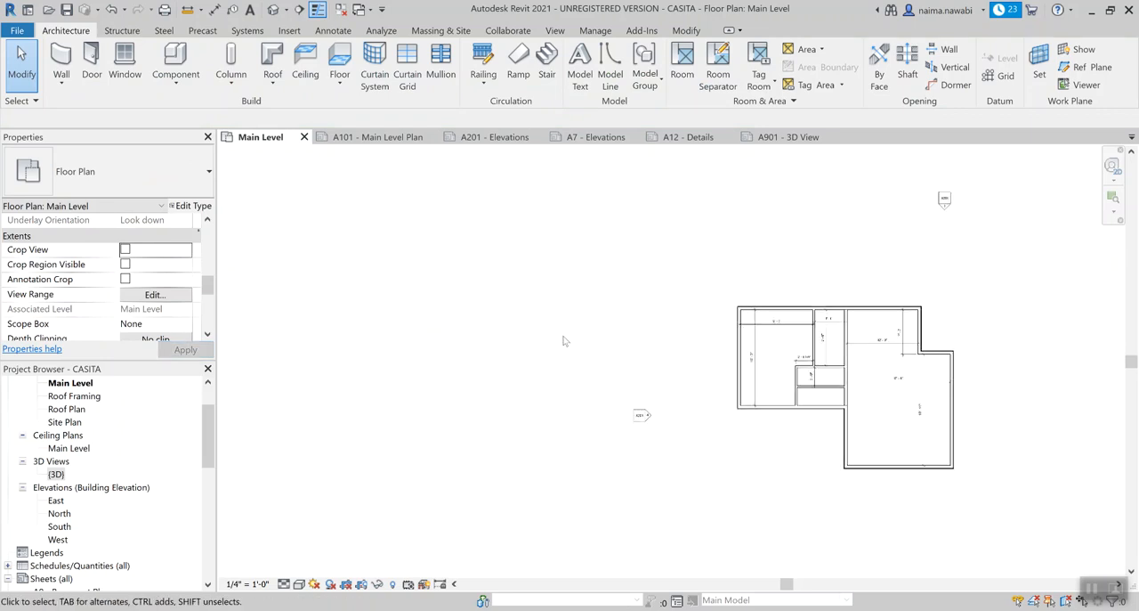
# Try to duplicate the Interior - 4 1/2" Partition wall type under the name "W3: Interior Partition".
pyautogui.press('w')
pyautogui.press('a')
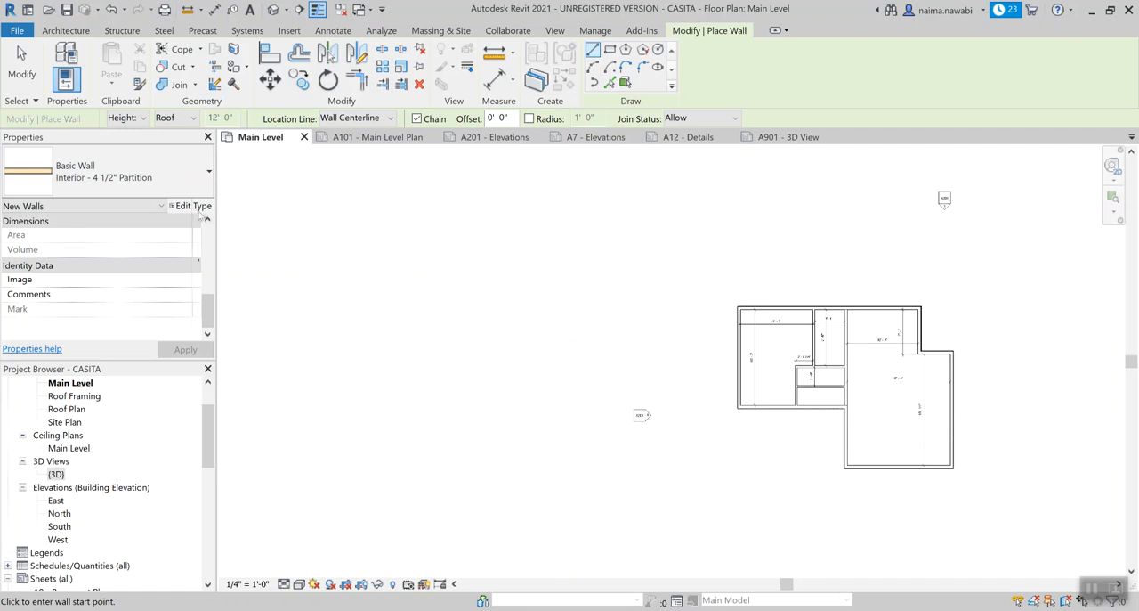
pyautogui.click(194, 206)
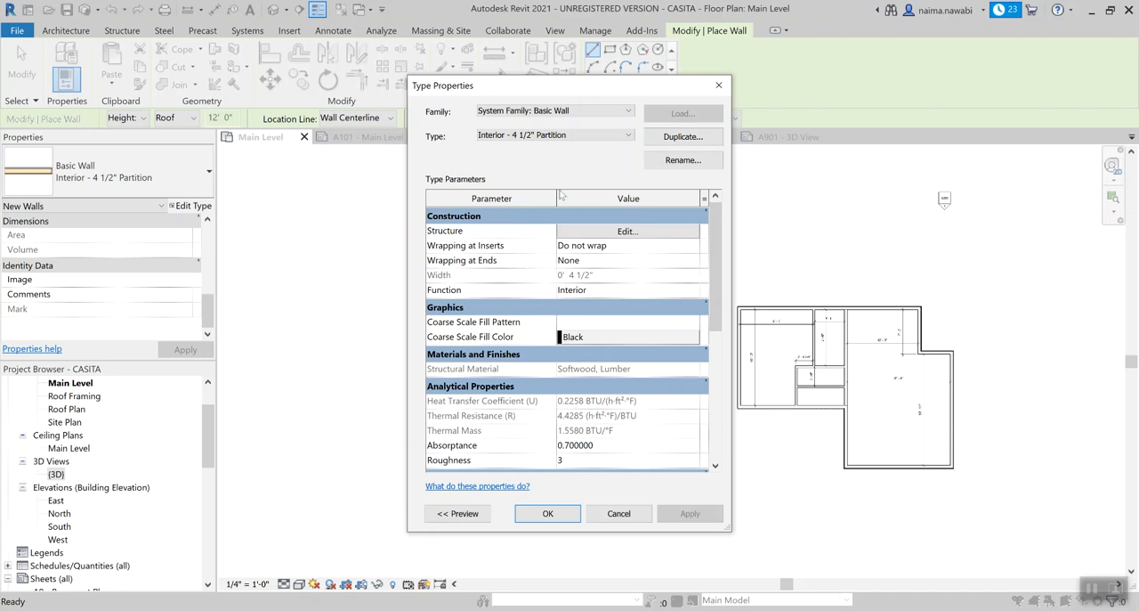
pyautogui.click(676, 138)
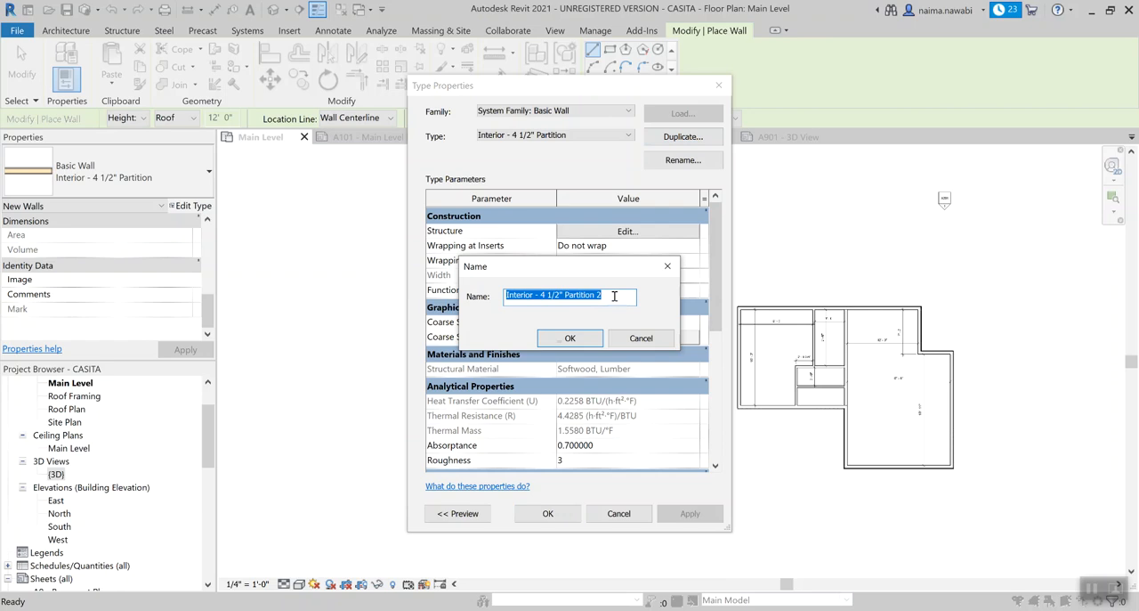
pyautogui.write('W')
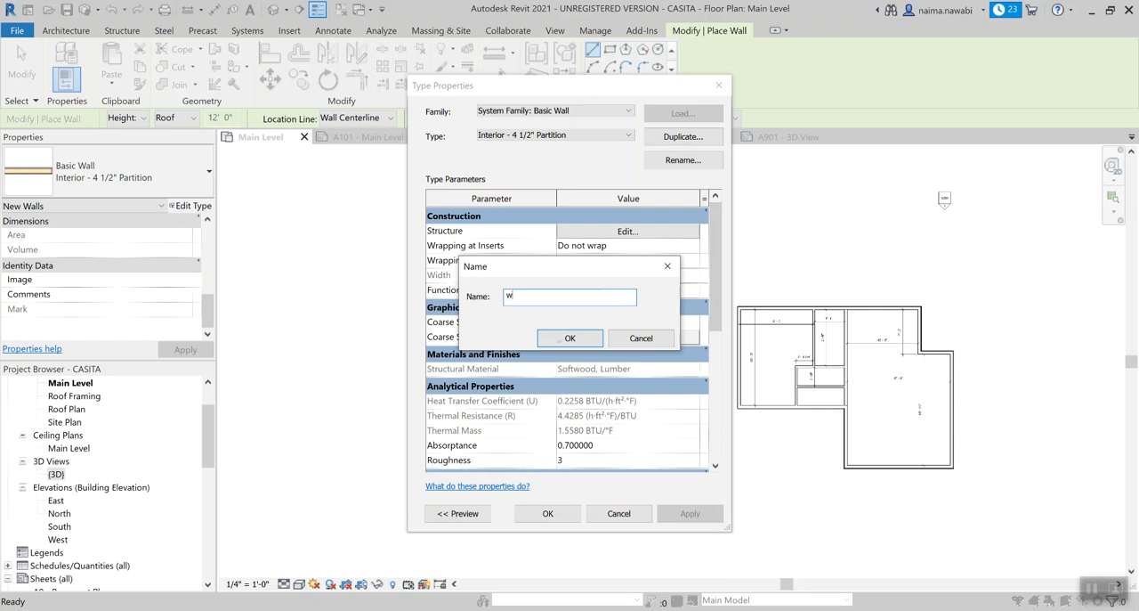
pyautogui.press('BackSpace')
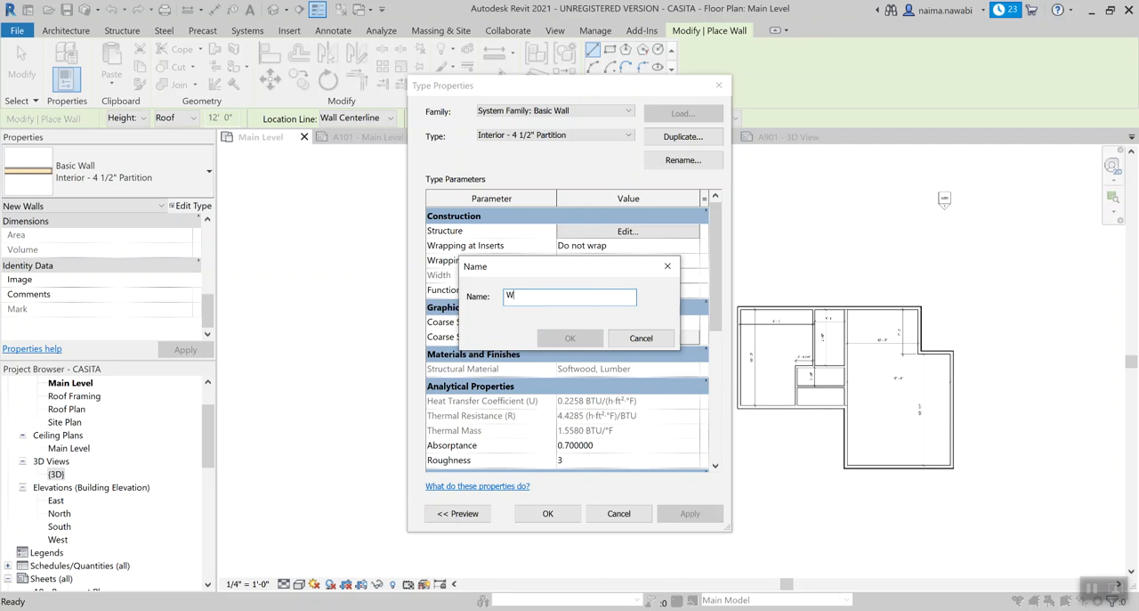
pyautogui.write('W3')
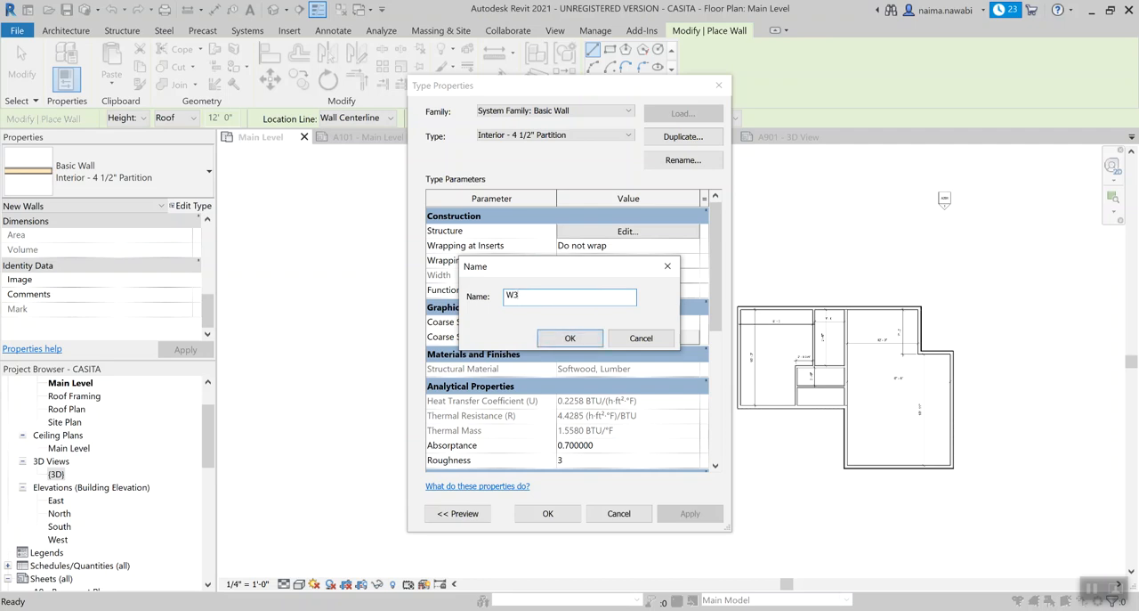
pyautogui.write(': Interior Partiionion')
pyautogui.click(570, 338)
pyautogui.click(665, 343)
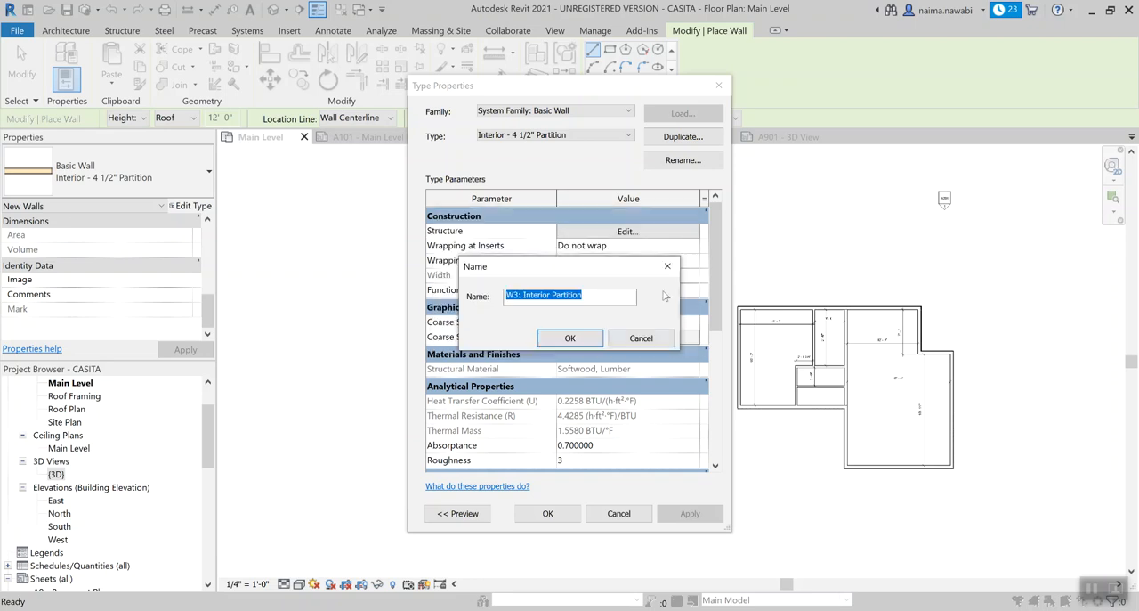
# Remove the colon from the duplicate's name and create the wall type as "W3 Interior Partition".
pyautogui.click(520, 295)
pyautogui.press('BackSpace')
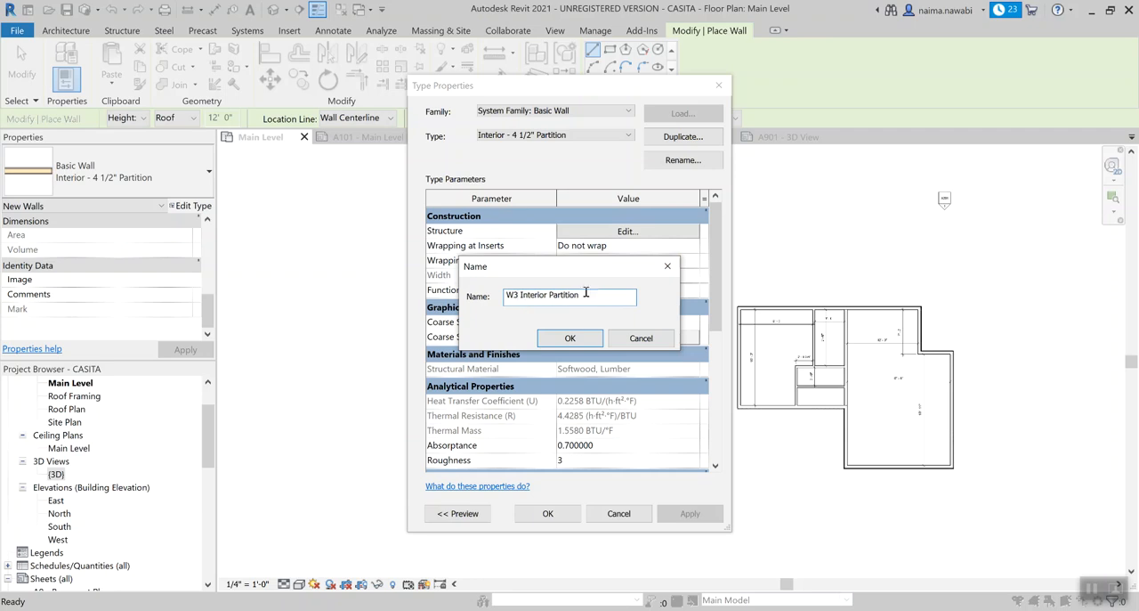
pyautogui.click(570, 338)
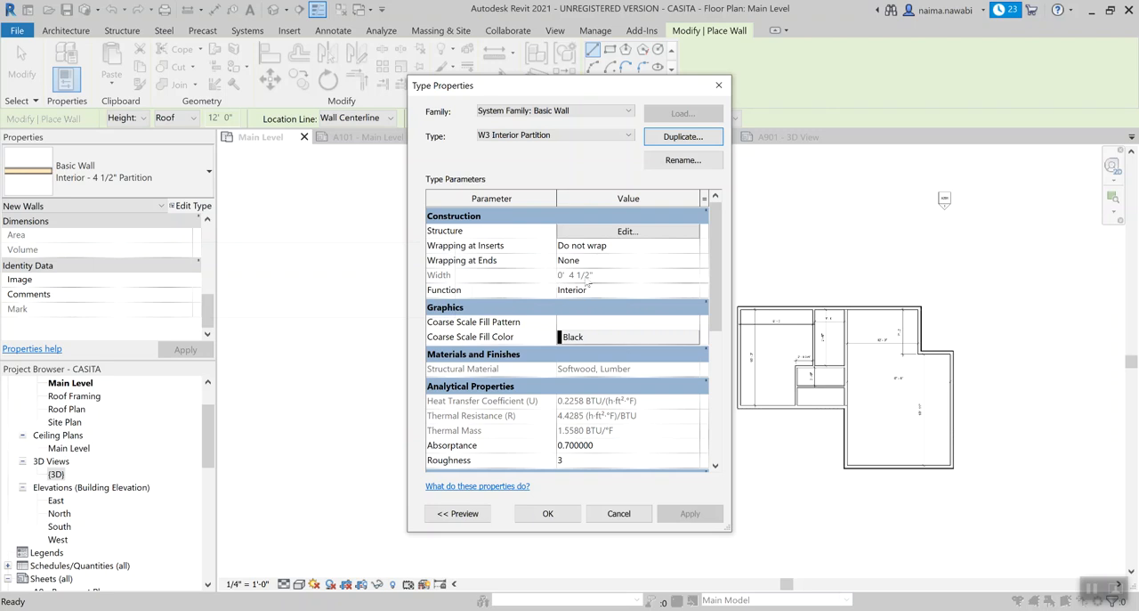
# Review the layer structure of W3 Interior Partition, keep its layers and confirm the new wall type.
pyautogui.click(628, 231)
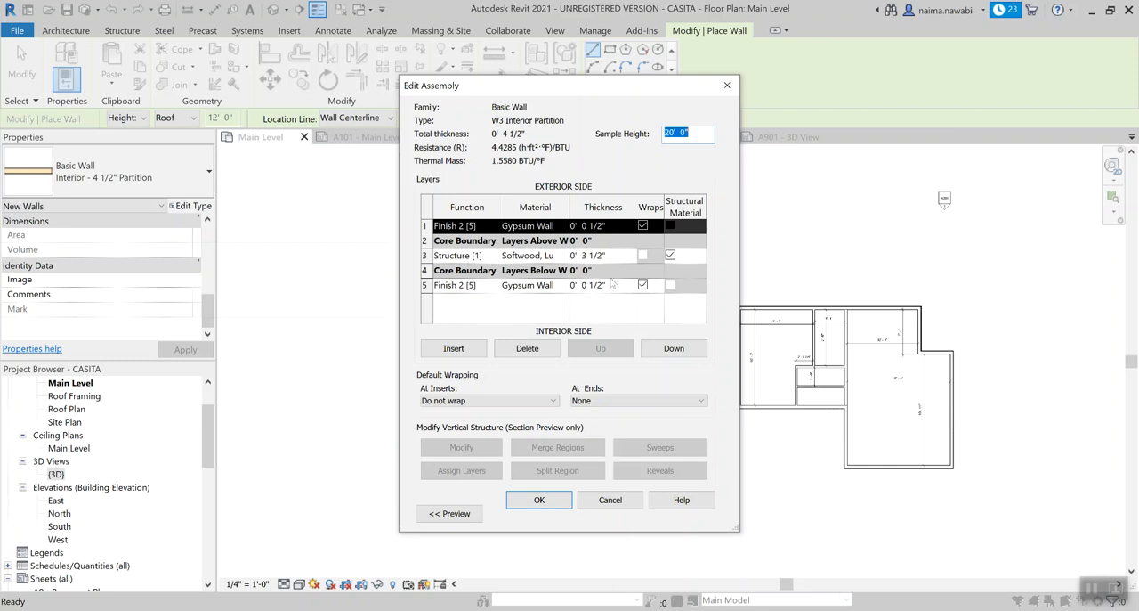
pyautogui.click(539, 501)
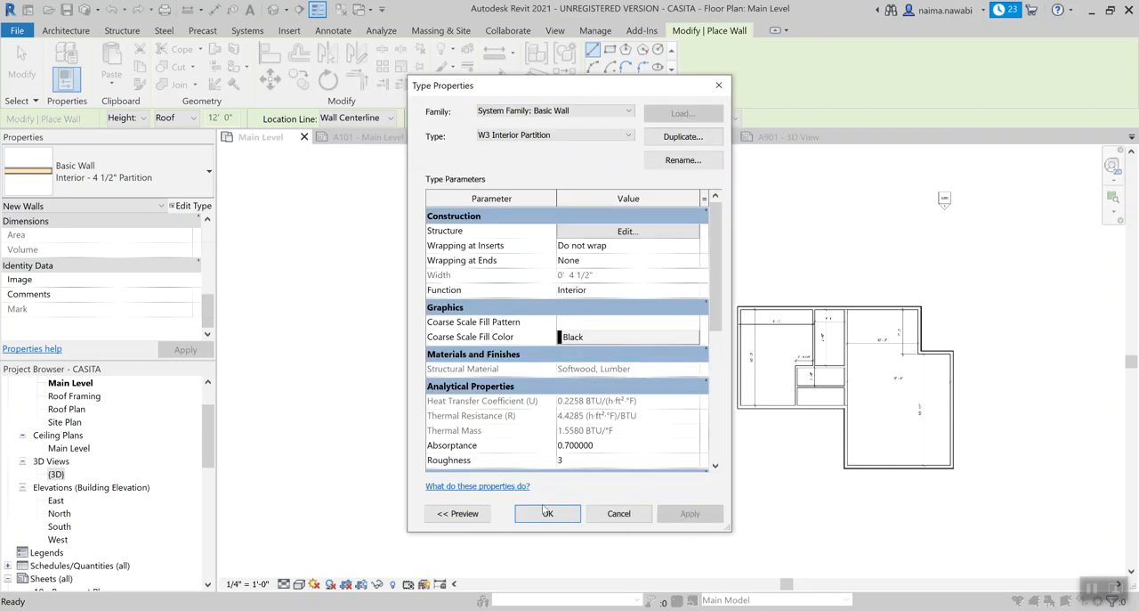
pyautogui.click(547, 514)
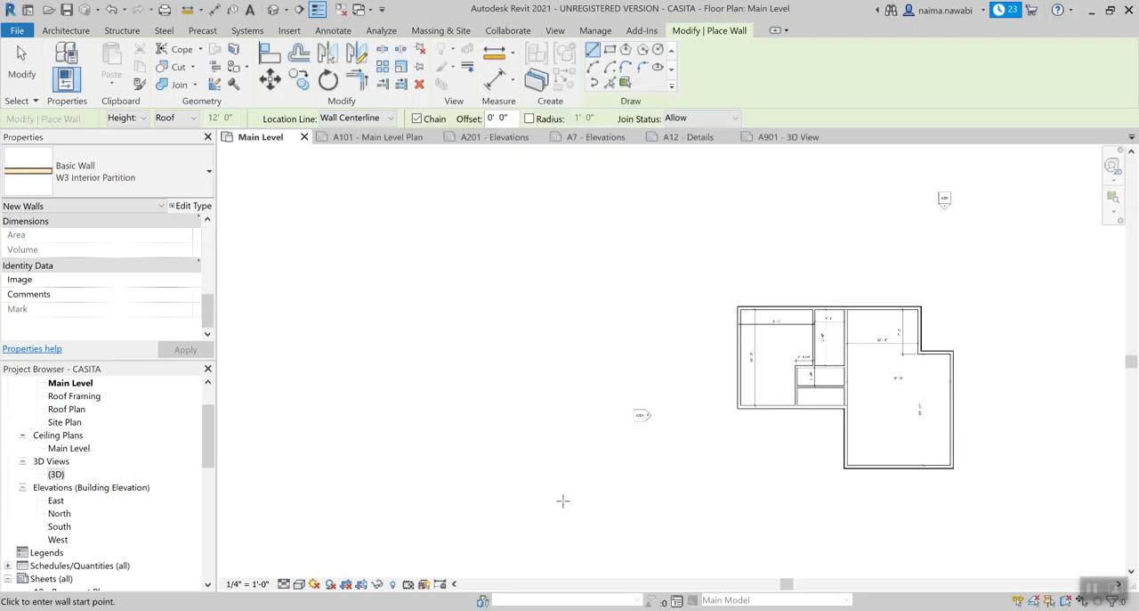
# Draw a vertical W3 Interior Partition wall about 10' long in the empty area west of the house.
pyautogui.scroll(3, 583, 499)
pyautogui.scroll(2, 680, 291)
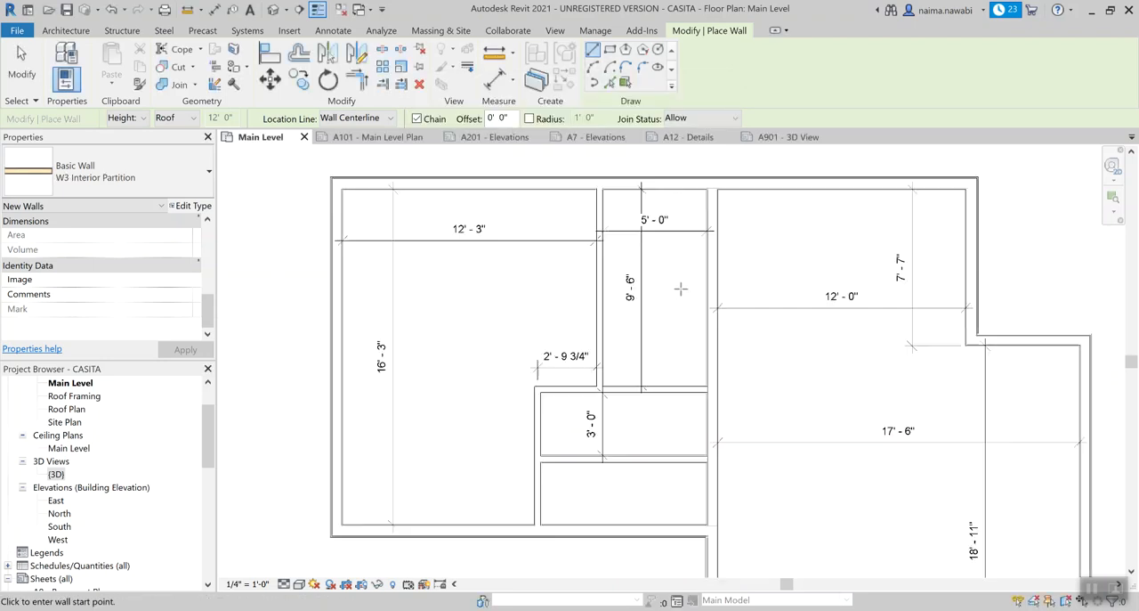
pyautogui.scroll(-2, 680, 325)
pyautogui.scroll(-2, 356, 356)
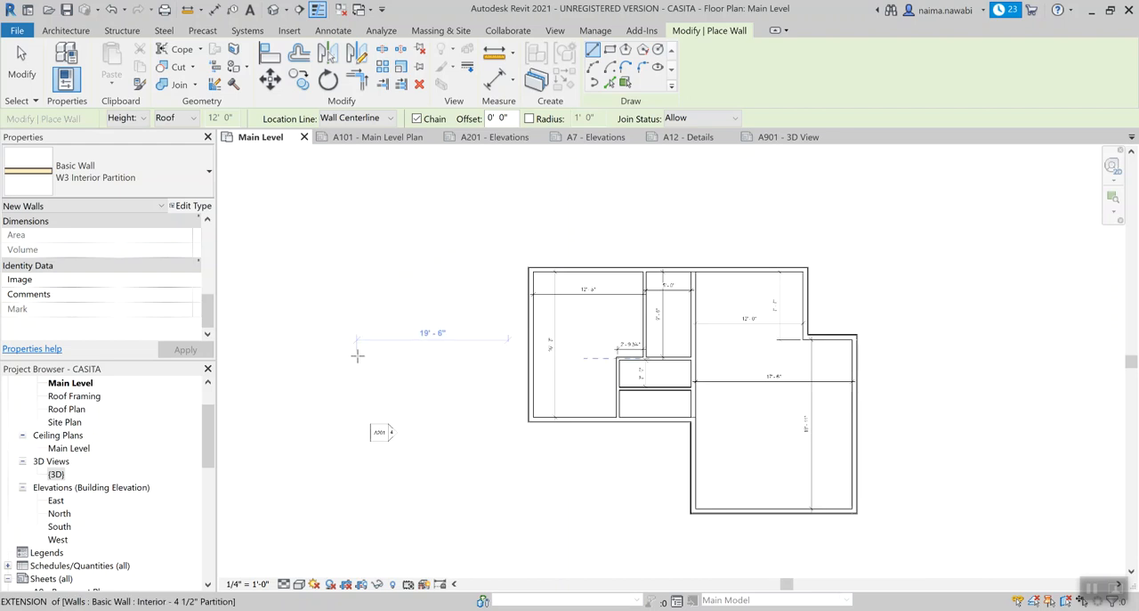
pyautogui.scroll(-1, 565, 356)
pyautogui.click(598, 273)
pyautogui.click(595, 339)
pyautogui.press('Escape')
pyautogui.press('Escape')
pyautogui.scroll(4, 603, 300)
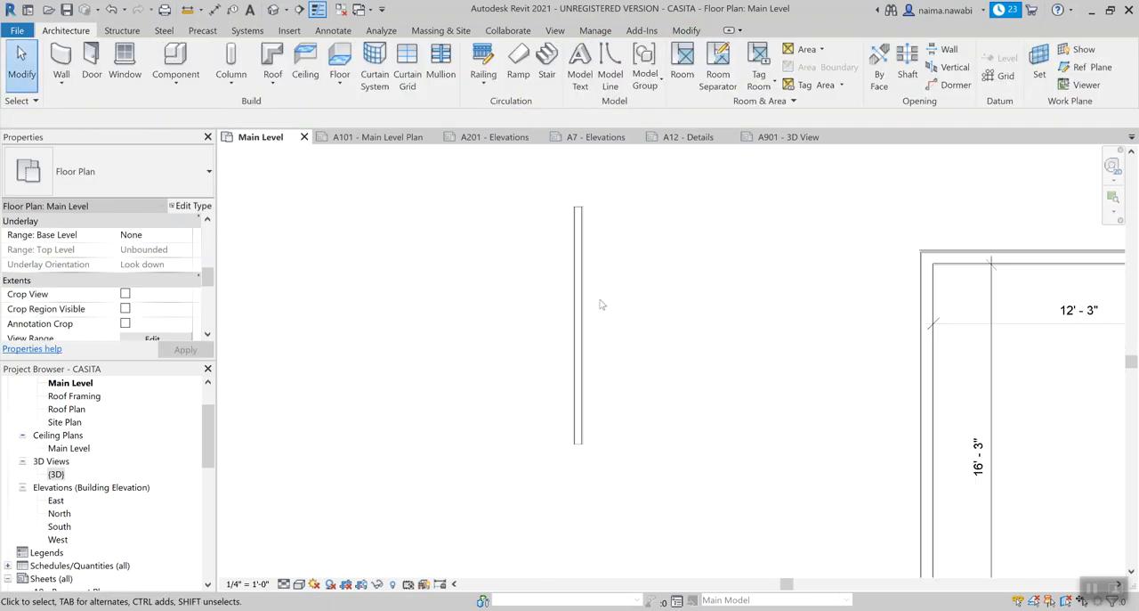
# Check the new freestanding wall's type and length in its properties, leaving it deselected.
pyautogui.click(576, 286)
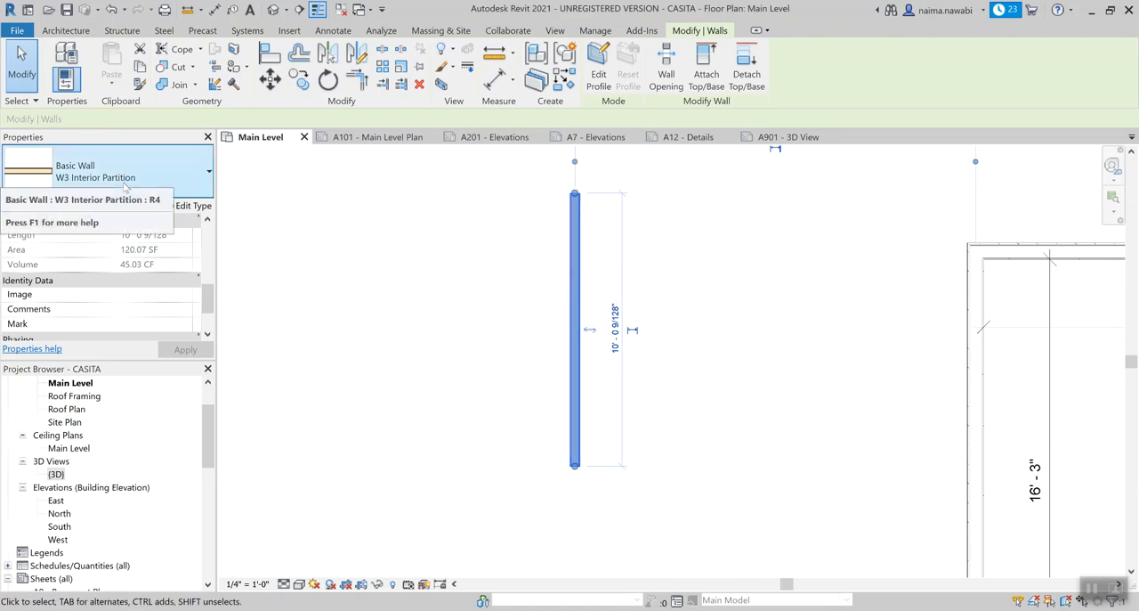
pyautogui.click(903, 352)
pyautogui.moveTo(652, 258); pyautogui.dragTo(566, 259, button='middle')
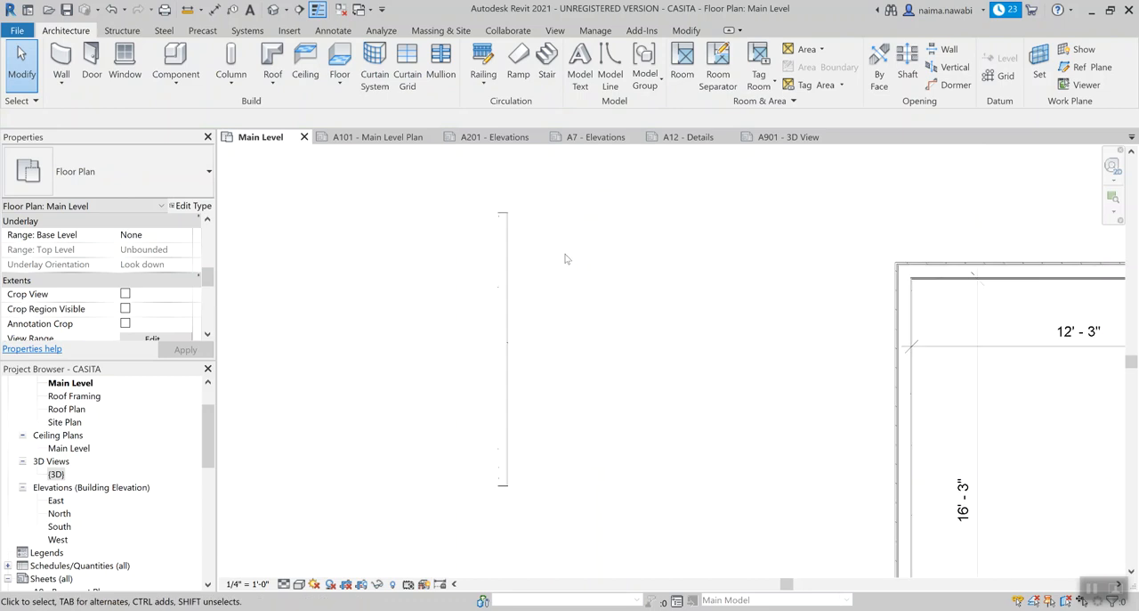
# Start a new wall matching the freestanding W3 Interior Partition wall and duplicate its wall type.
pyautogui.click(507, 242)
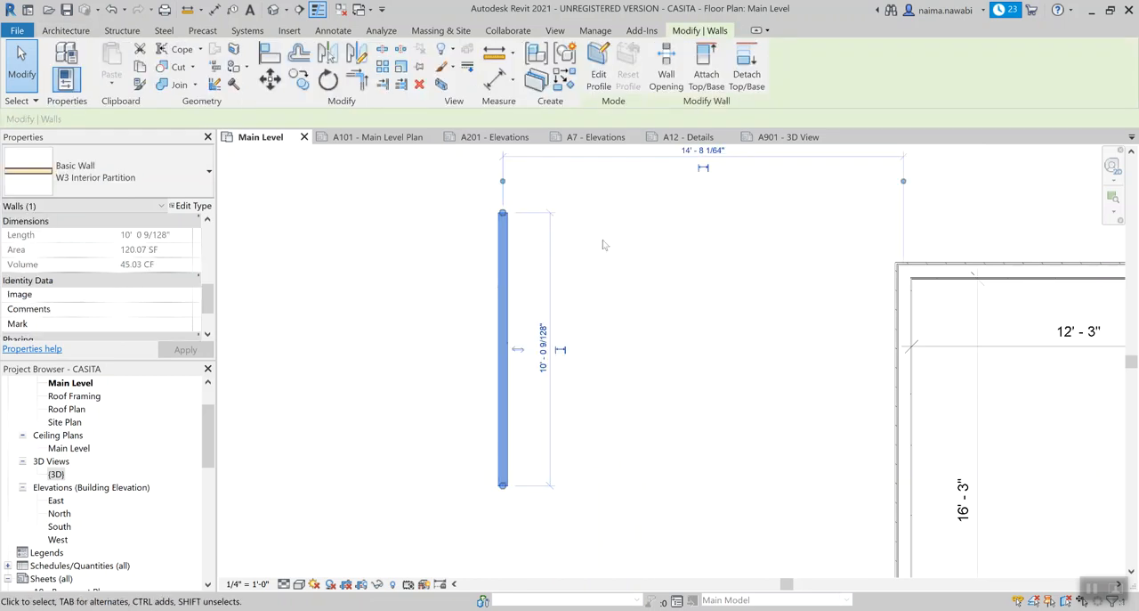
pyautogui.press('c')
pyautogui.press('s')
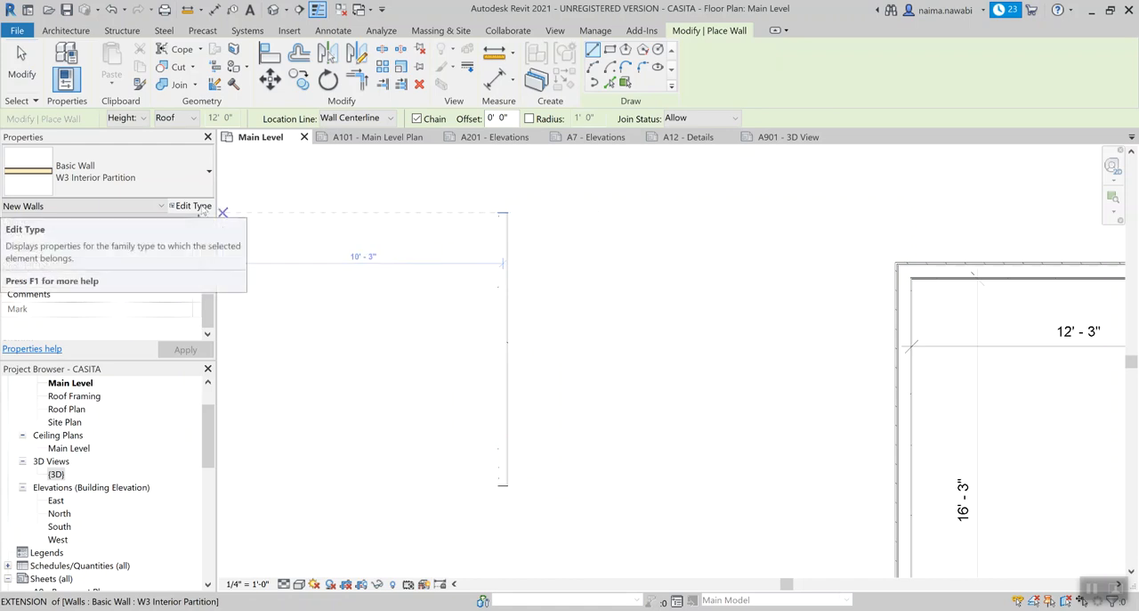
pyautogui.click(199, 209)
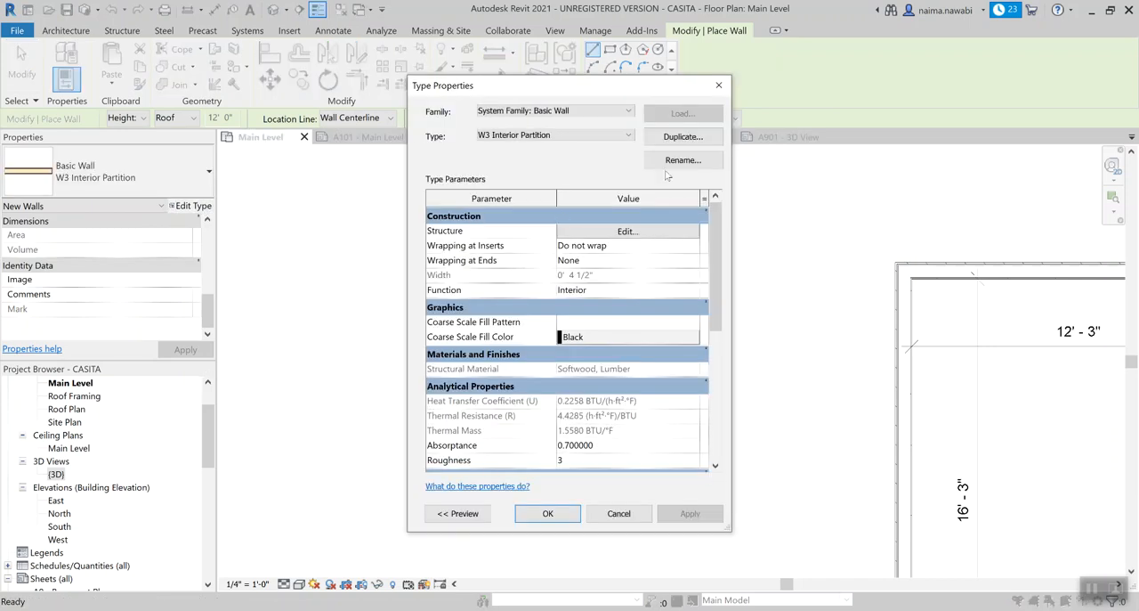
pyautogui.click(682, 136)
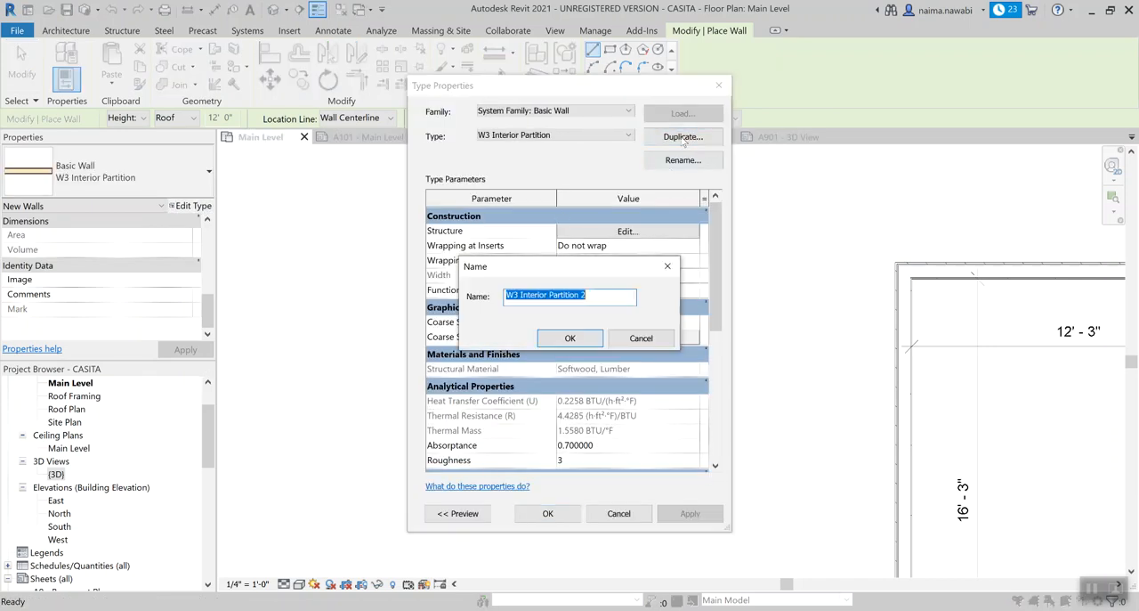
# Name the duplicated wall type "W2 Interior Partition Wet/Structural" and create it.
pyautogui.click(517, 300)
pyautogui.press('Delete')
pyautogui.write('2')
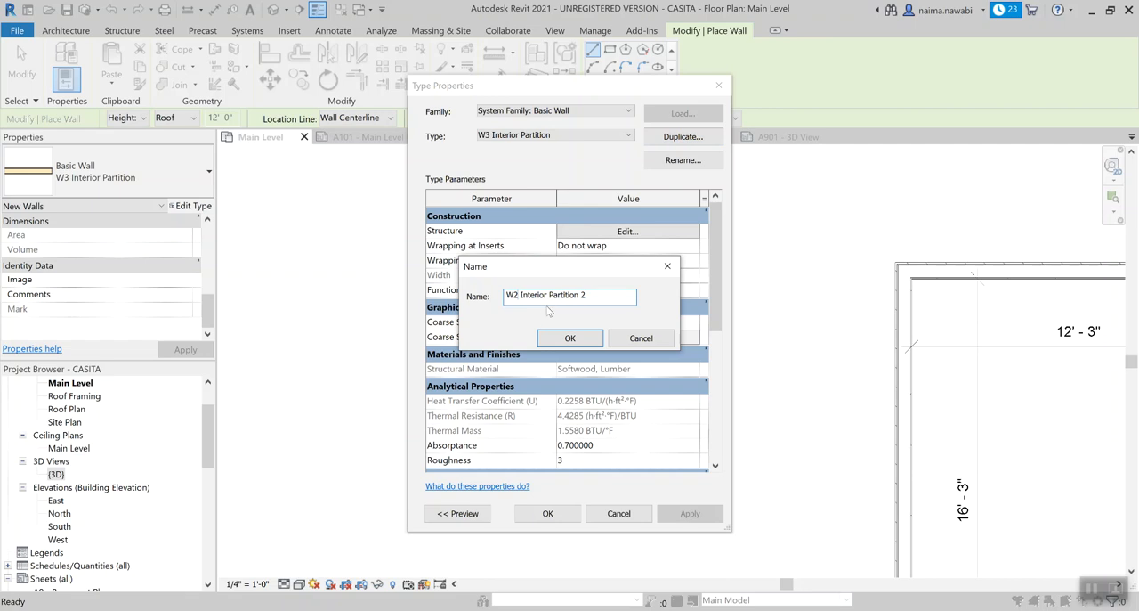
pyautogui.click(608, 295)
pyautogui.press('BackSpace')
pyautogui.press('BackSpace')
pyautogui.write('Wet/Structural')
pyautogui.click(570, 338)
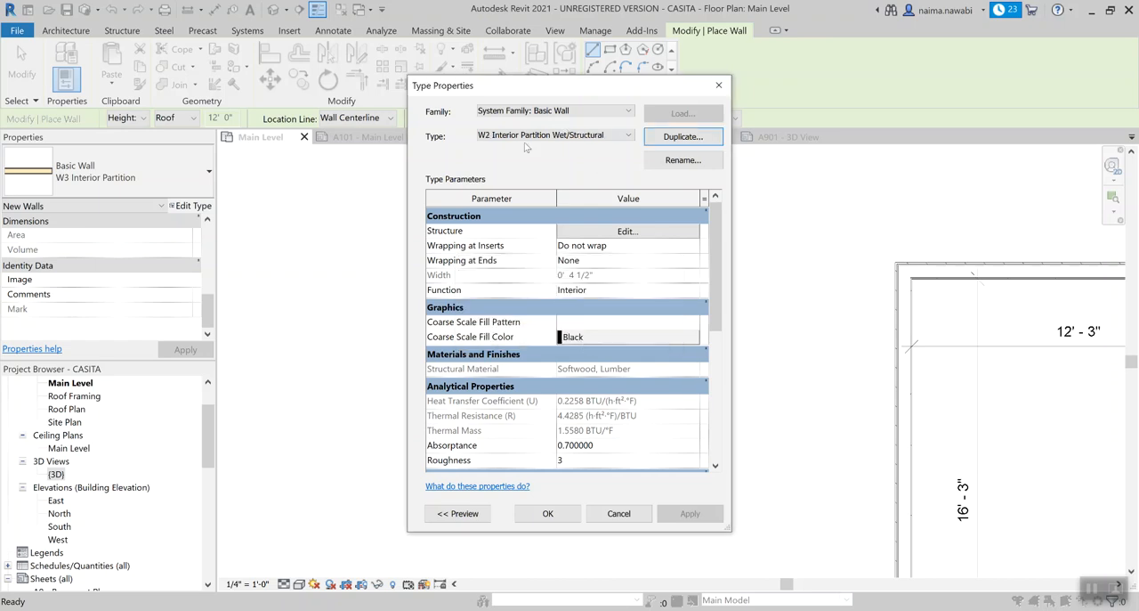
# Set the softwood lumber structure layer of W2 Interior Partition Wet/Structural to 5.5" thick and accept the type changes.
pyautogui.click(585, 232)
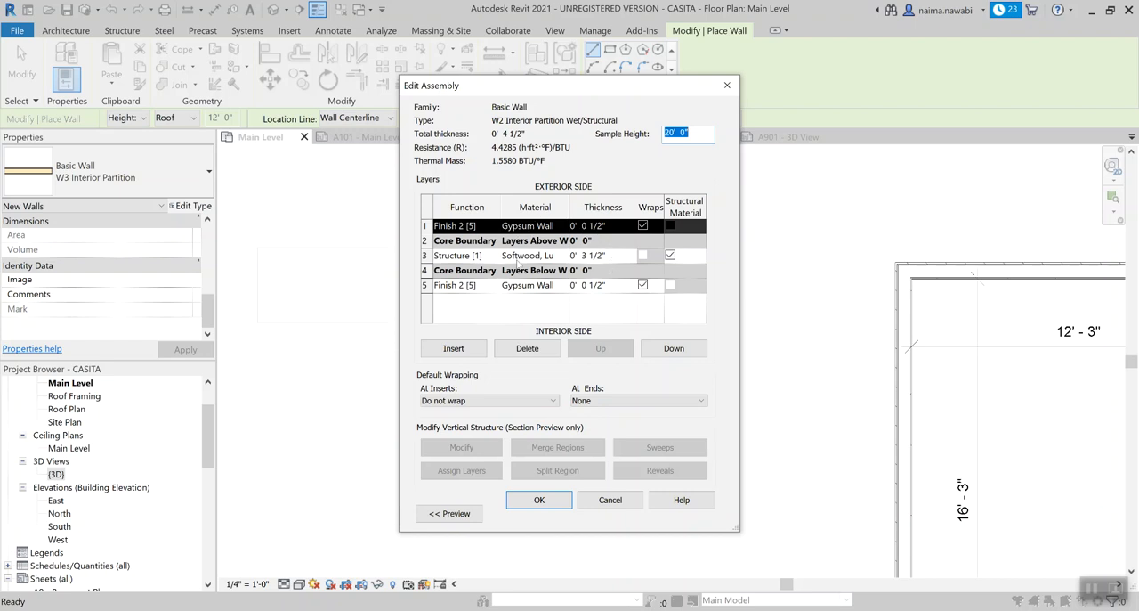
pyautogui.click(582, 255)
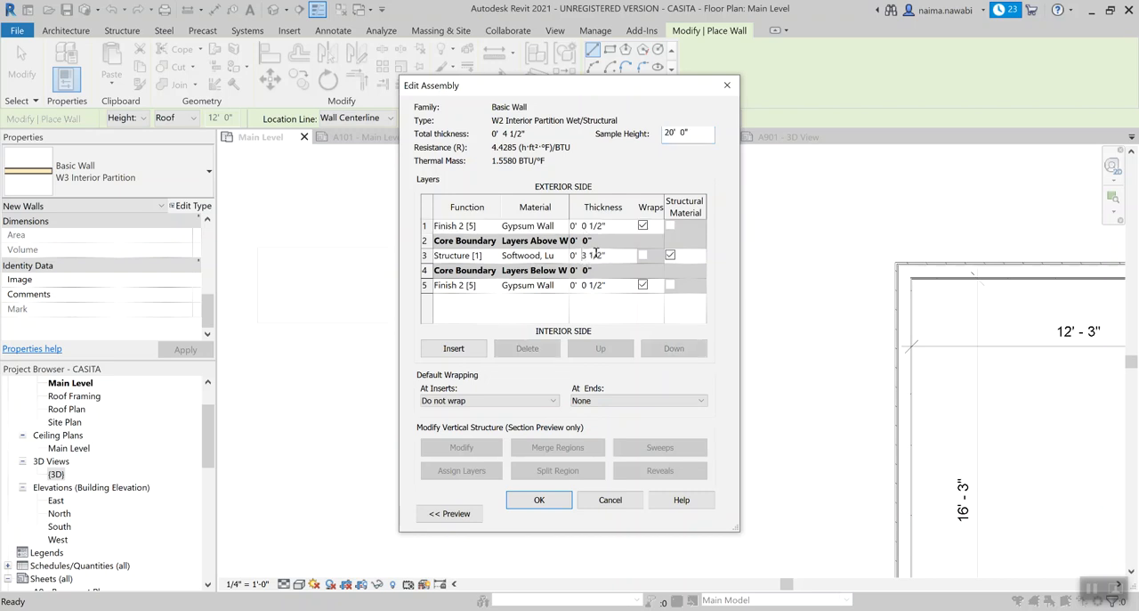
pyautogui.moveTo(616, 255); pyautogui.dragTo(568, 257)
pyautogui.press('BackSpace')
pyautogui.write('0')
pyautogui.write(' 5.5')
pyautogui.press('Tab')
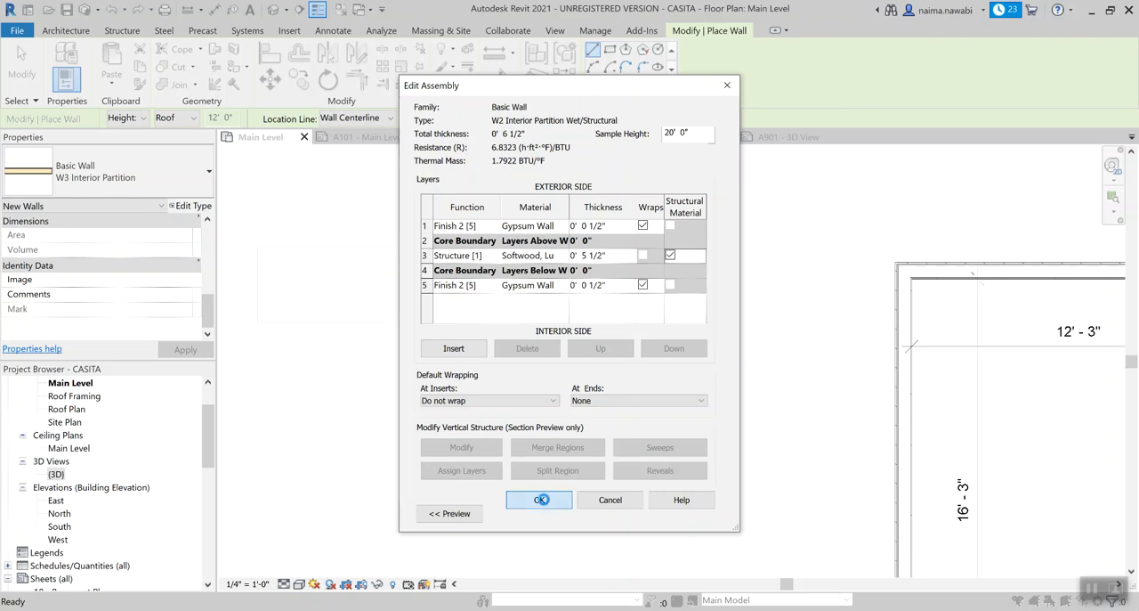
pyautogui.click(539, 501)
pyautogui.click(544, 513)
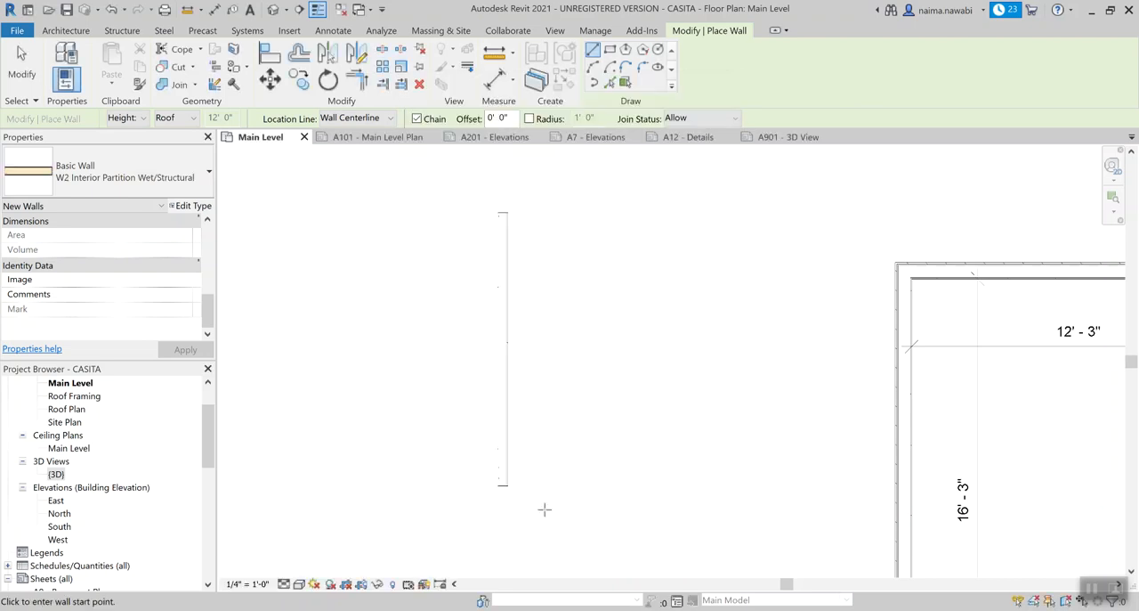
# Draw a vertical W2 Interior Partition Wet/Structural wall about 10' long, about 2'-3" east of the W3 wall, and check its type.
pyautogui.click(565, 218)
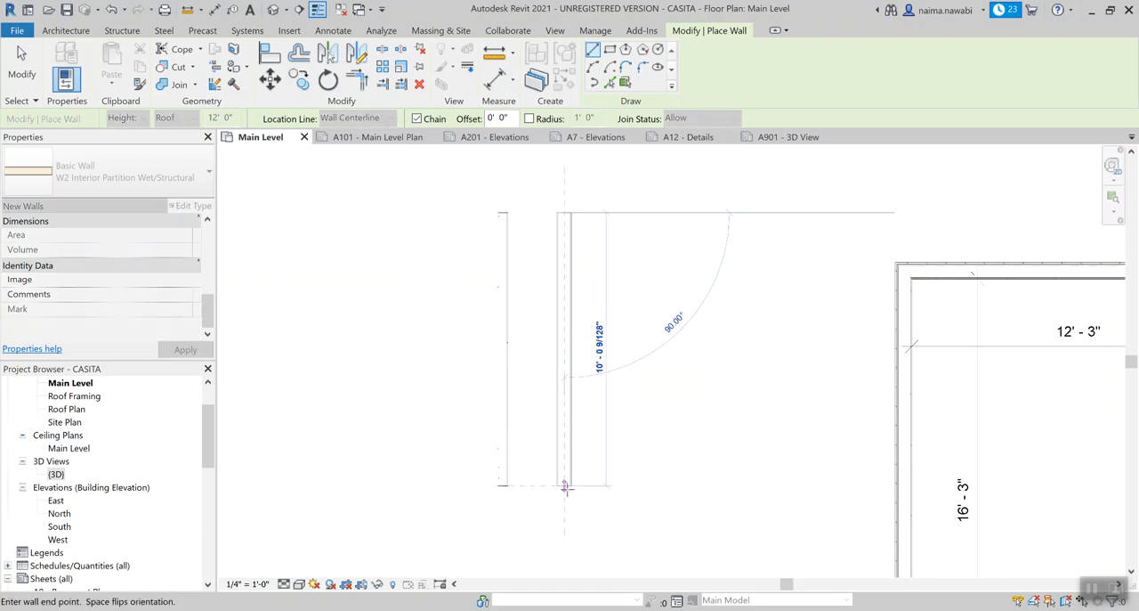
pyautogui.click(566, 486)
pyautogui.press('Escape')
pyautogui.press('Escape')
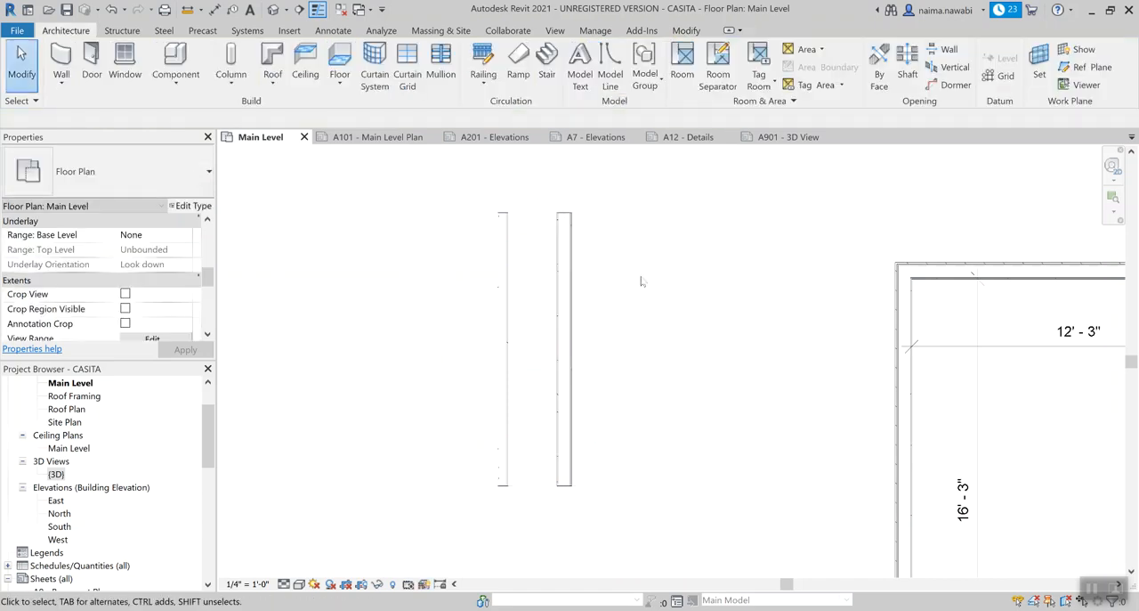
pyautogui.click(568, 233)
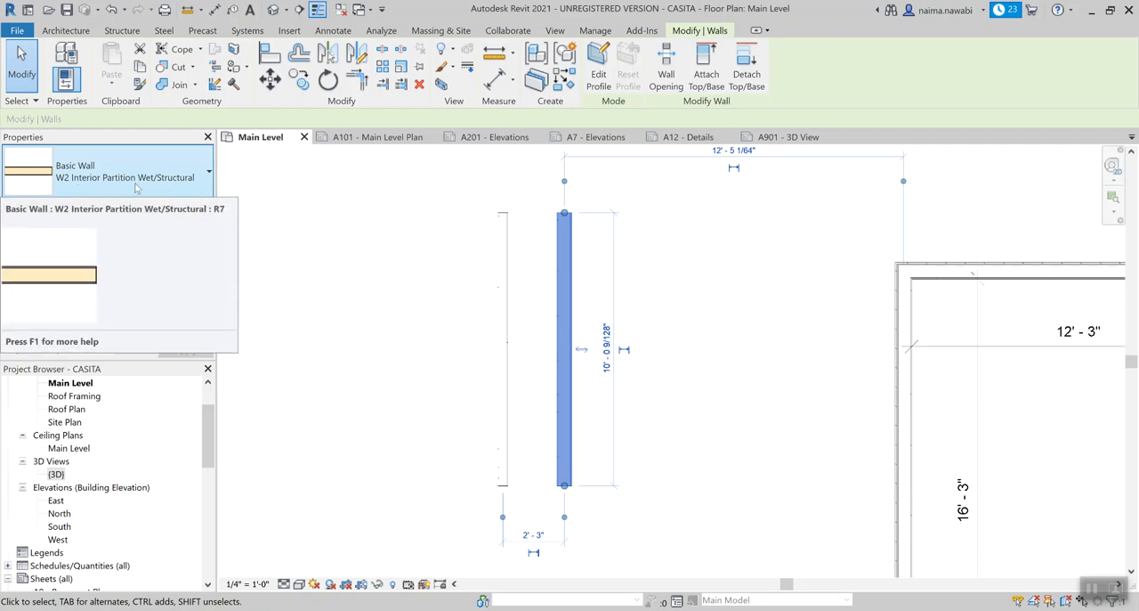
pyautogui.click(465, 267)
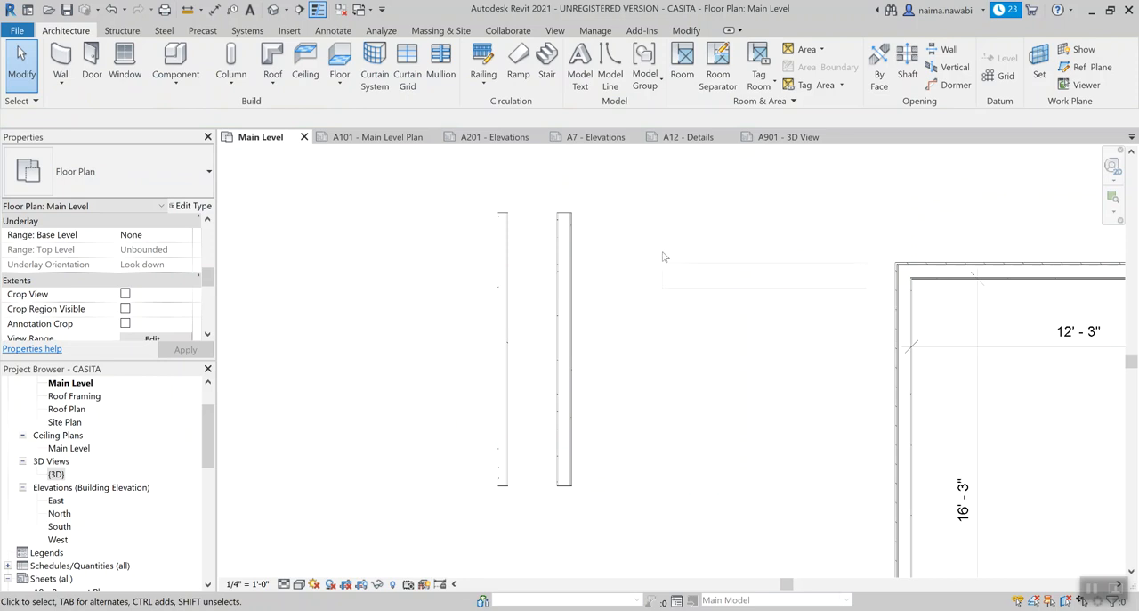
# Start a new wall using the Exterior - Wood Siding on Wood Stud type.
pyautogui.press('w')
pyautogui.press('a')
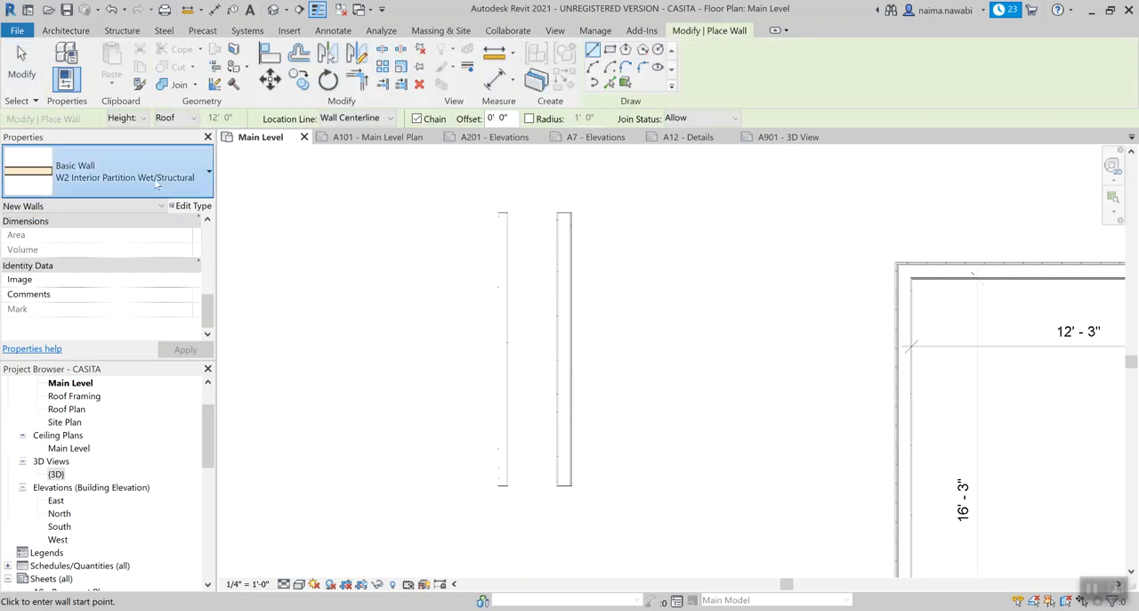
pyautogui.click(156, 182)
pyautogui.click(264, 333)
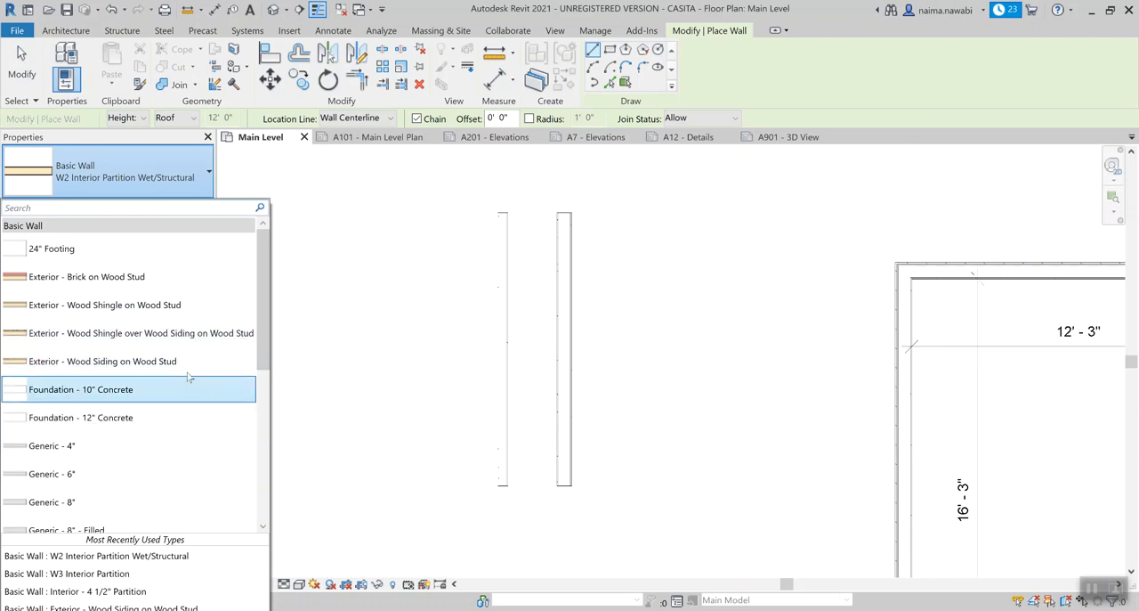
pyautogui.click(190, 361)
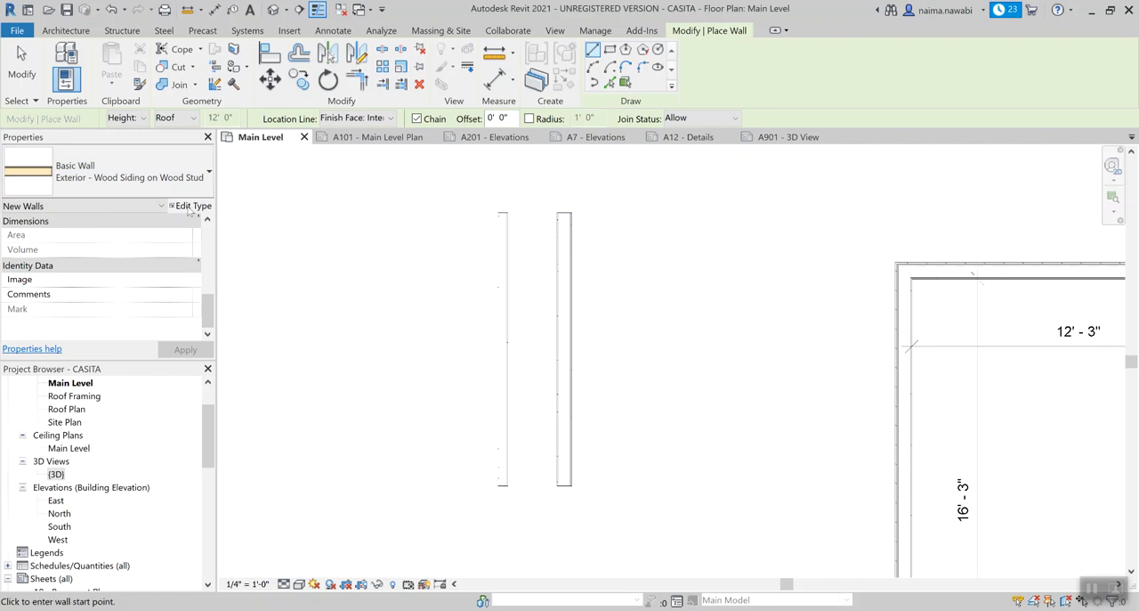
# Duplicate the Exterior - Wood Siding on Wood Stud type as "W1 Exterior Stucco EIFS".
pyautogui.click(188, 207)
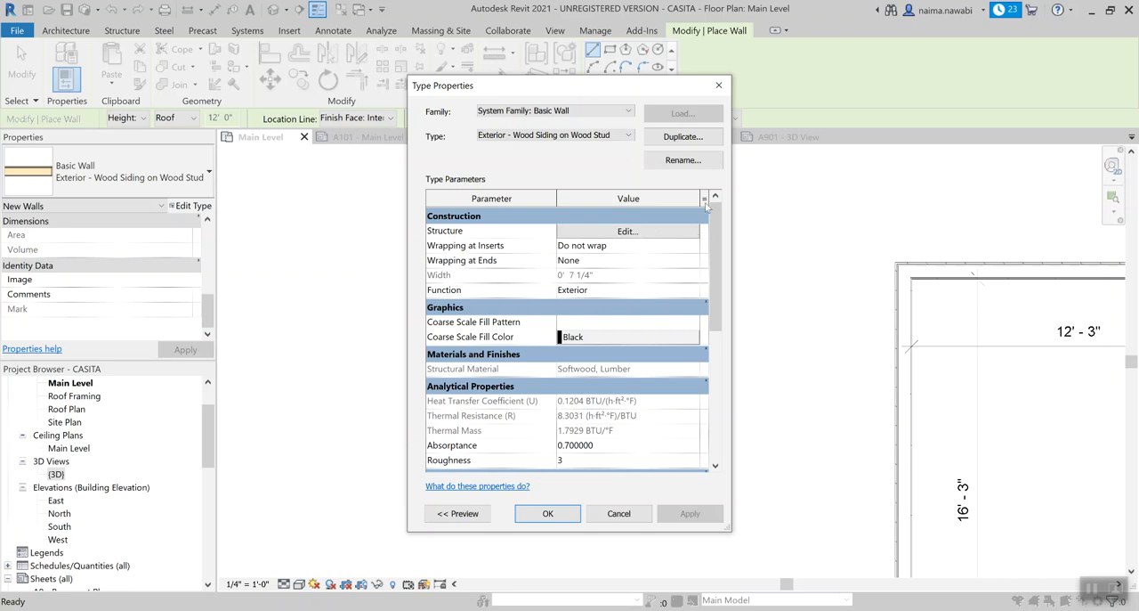
pyautogui.click(697, 144)
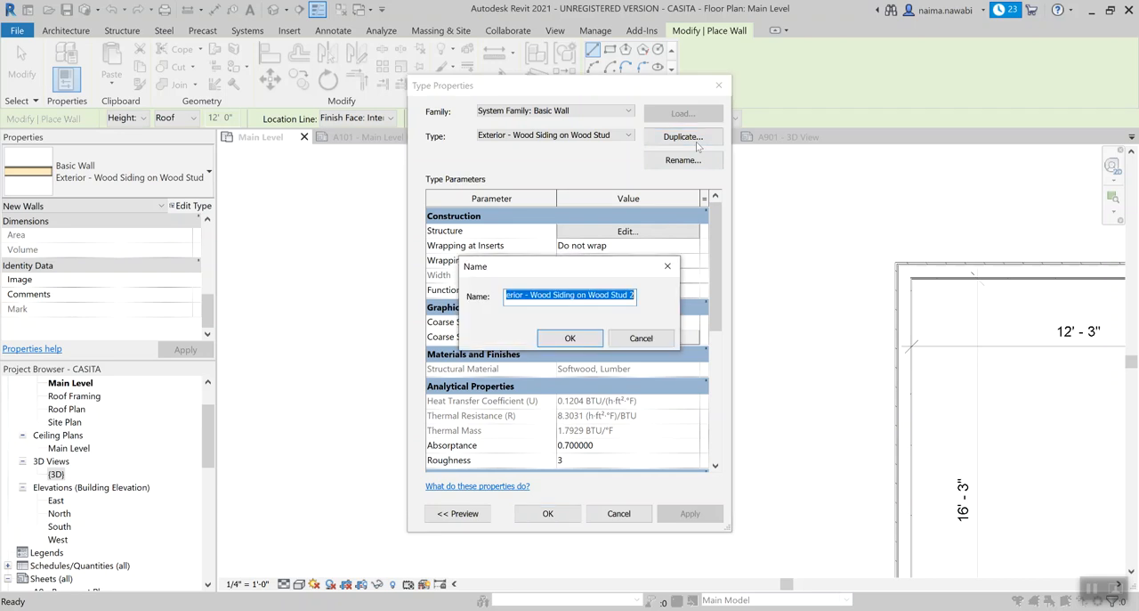
pyautogui.write('w')
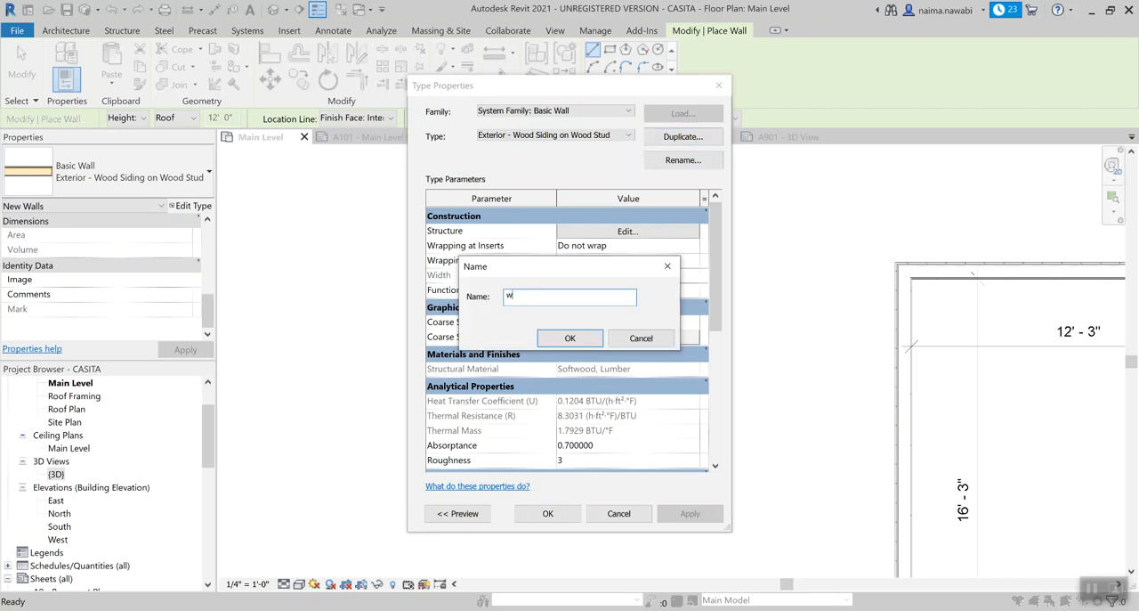
pyautogui.press('BackSpace')
pyautogui.press('BackSpace')
pyautogui.write('W1 Exterior Stucco EIFS')
pyautogui.click(570, 339)
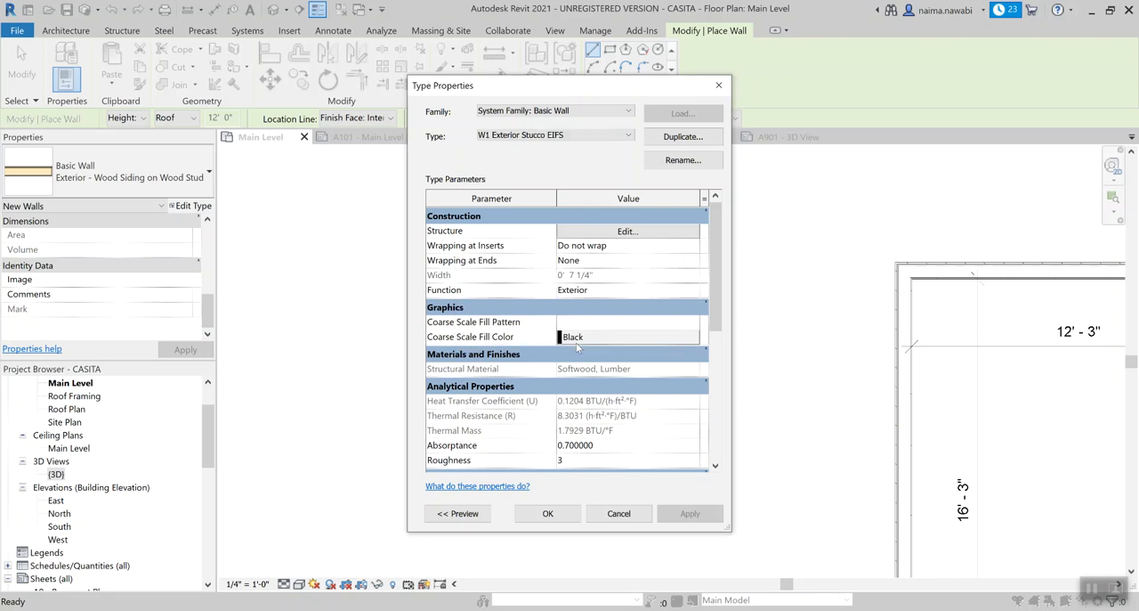
# Open the layer structure of W1 Exterior Stucco EIFS, enlarge its dialog and open the material choice for the Finish 1 layer.
pyautogui.click(627, 231)
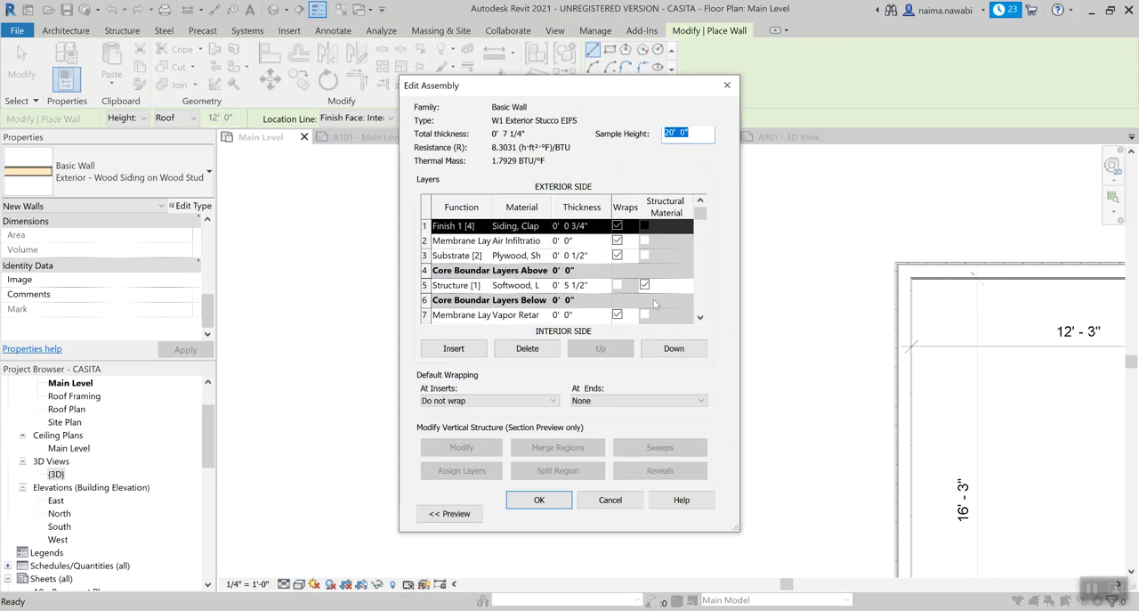
pyautogui.moveTo(737, 529); pyautogui.dragTo(892, 540)
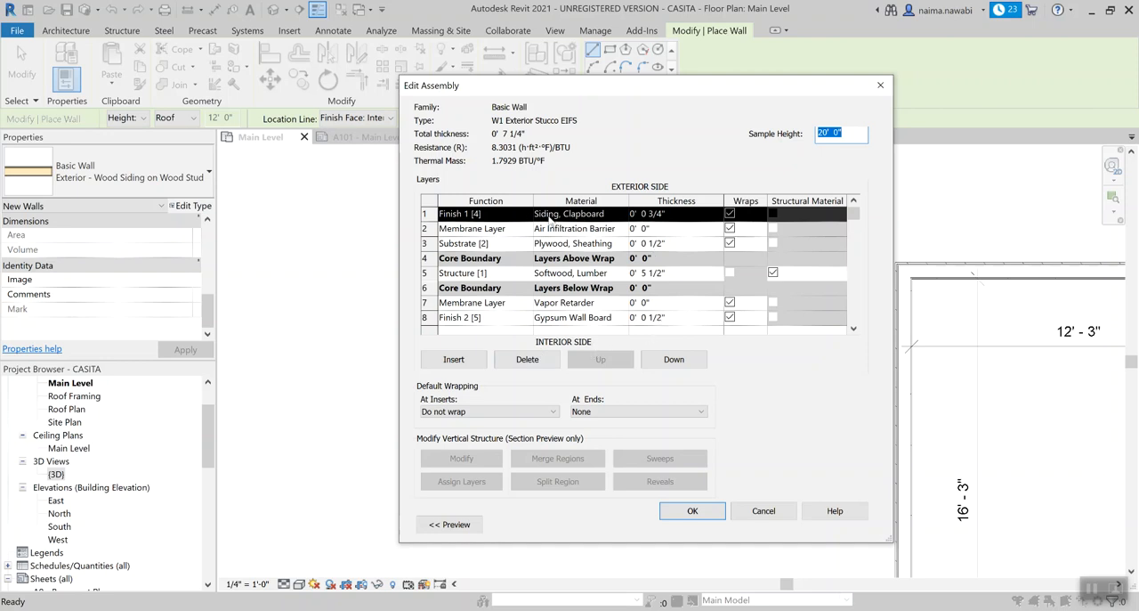
pyautogui.click(607, 216)
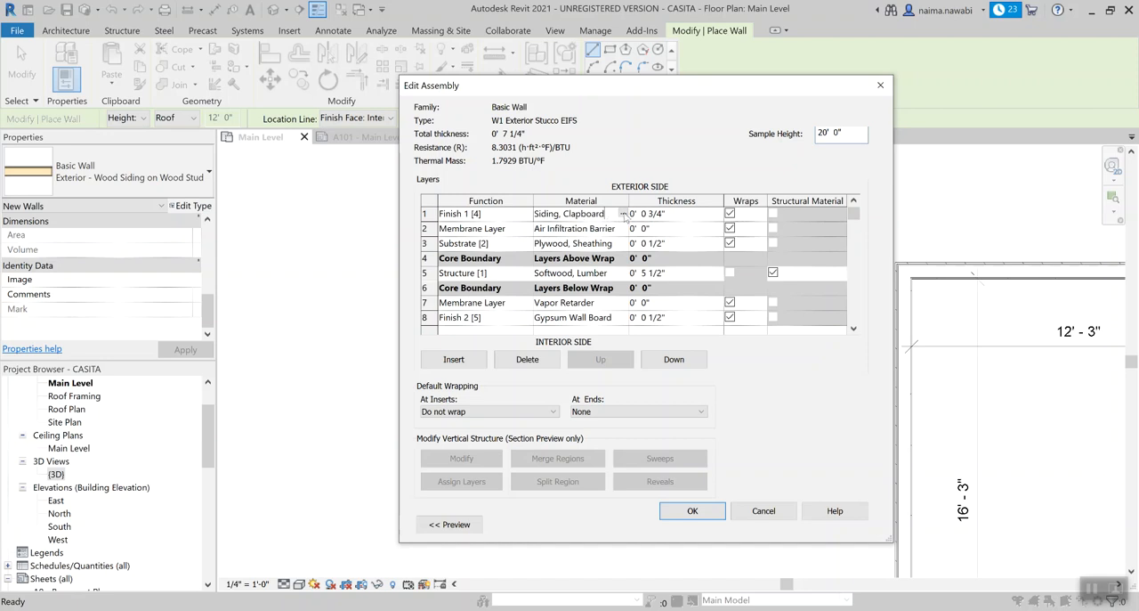
pyautogui.click(622, 215)
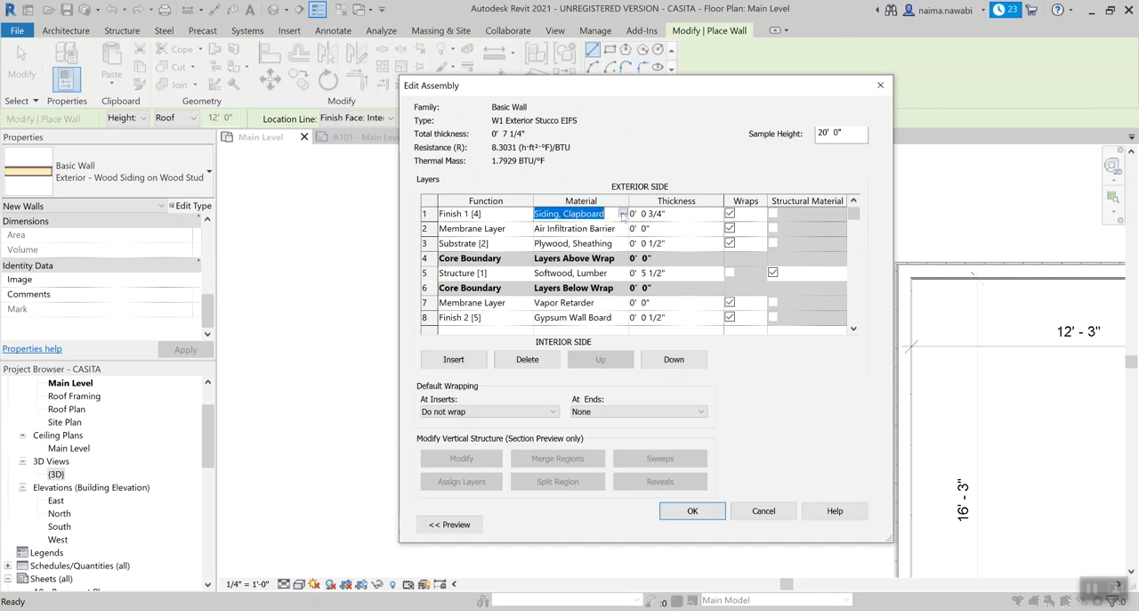
pyautogui.click(622, 215)
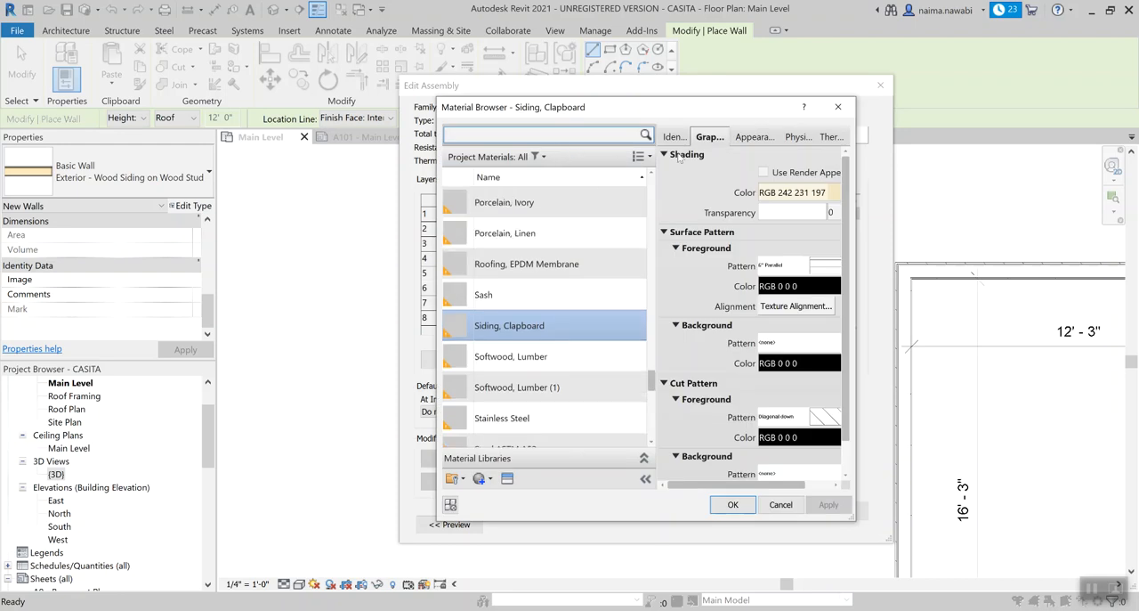
# Look through the project materials for a stucco finish to replace Siding, Clapboard.
pyautogui.scroll(-1, 572, 434)
pyautogui.click(621, 374)
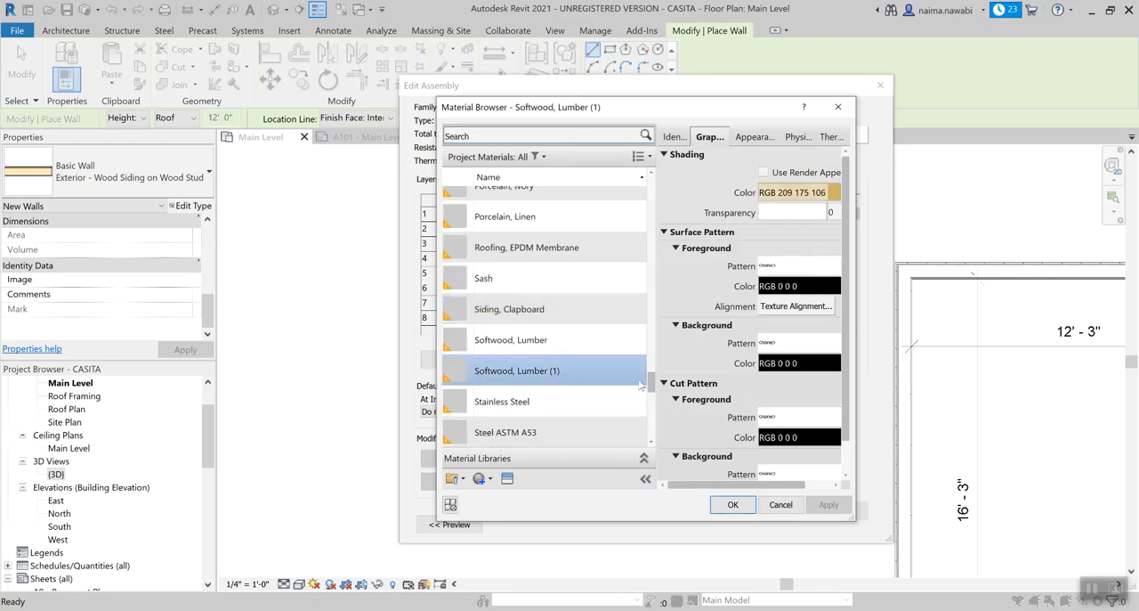
pyautogui.moveTo(655, 387); pyautogui.dragTo(654, 251)
pyautogui.click(639, 403)
pyautogui.click(534, 264)
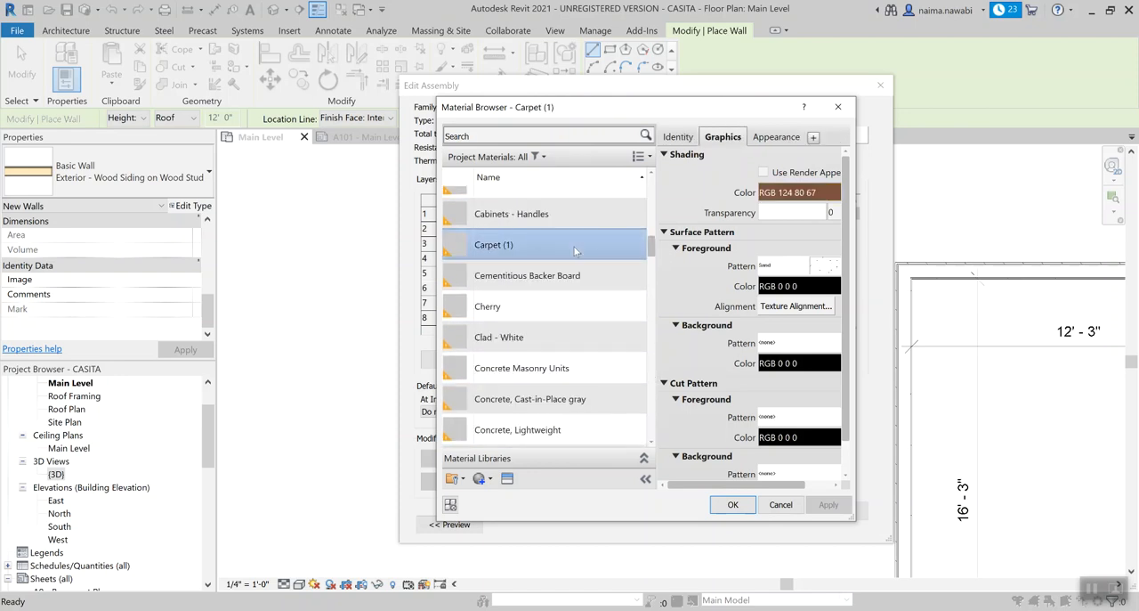
# Search the project materials for "stucco" and clear the search.
pyautogui.click(533, 136)
pyautogui.write('stucco')
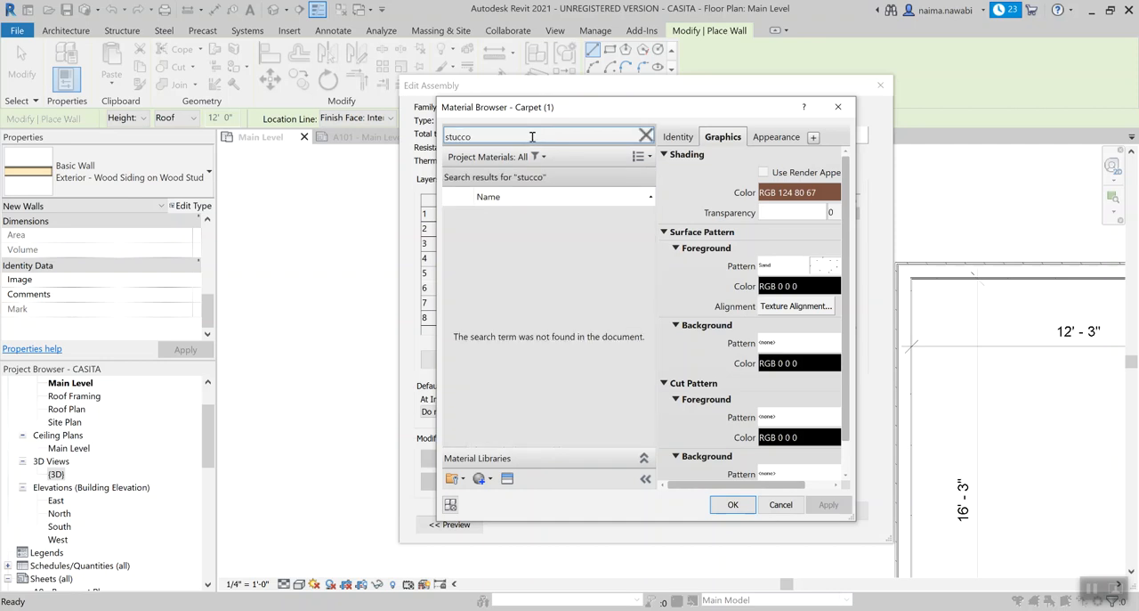
pyautogui.press('BackSpace')
pyautogui.press('BackSpace')
pyautogui.press('BackSpace')
pyautogui.press('BackSpace')
pyautogui.press('BackSpace')
pyautogui.press('BackSpace')
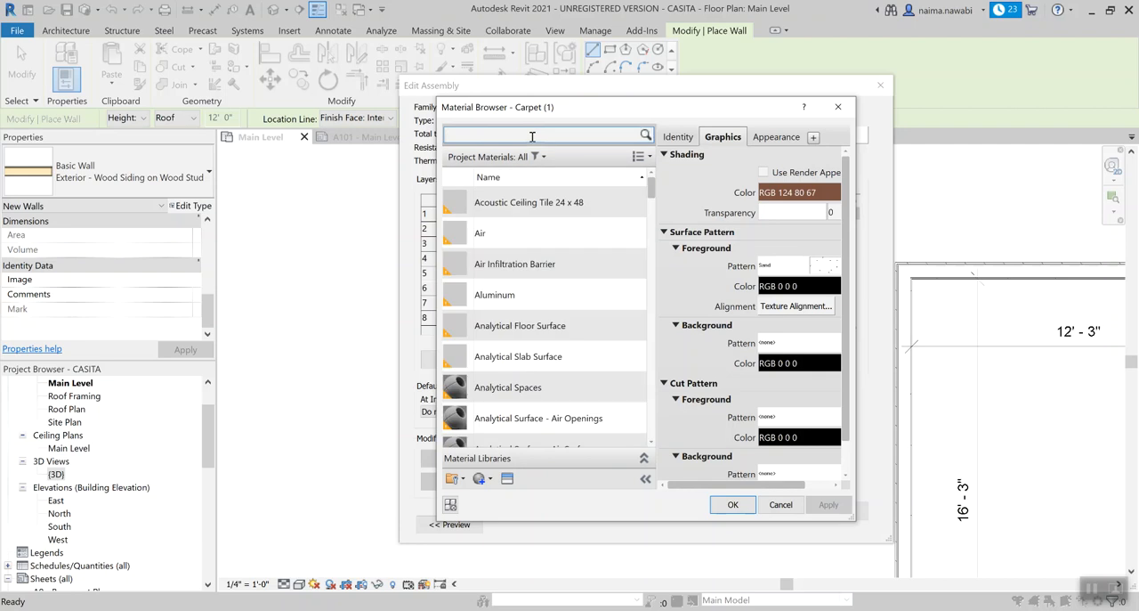
# Search the project materials for an EIFS finish, trying "efis" and other spellings, and clear the search.
pyautogui.write('ef')
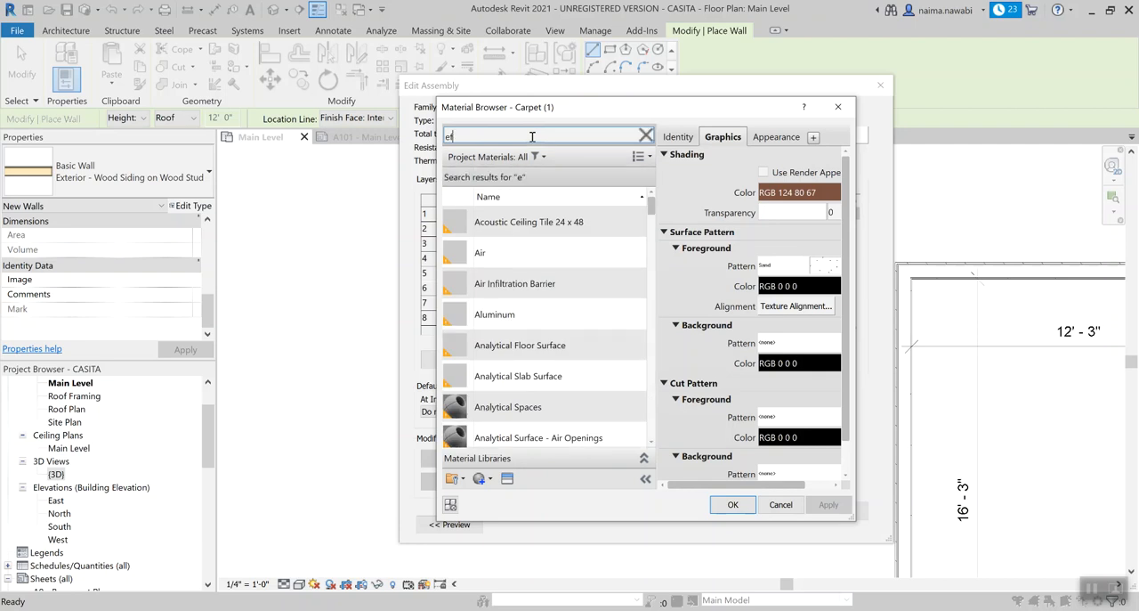
pyautogui.write('is')
pyautogui.press('BackSpace')
pyautogui.press('BackSpace')
pyautogui.press('BackSpace')
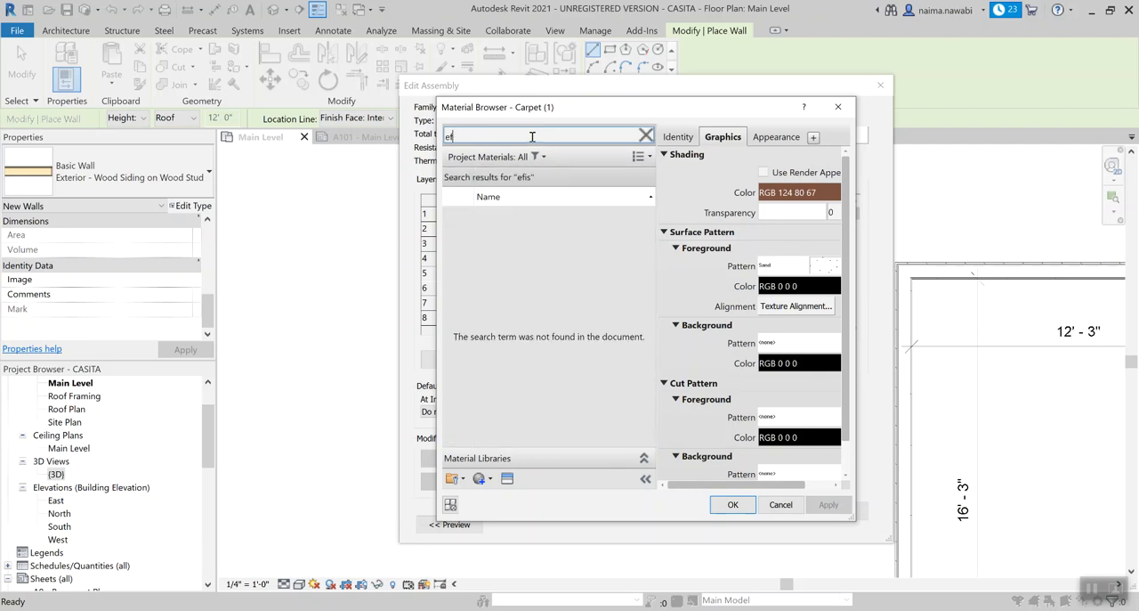
pyautogui.write('if')
pyautogui.press('BackSpace')
pyautogui.press('BackSpace')
pyautogui.press('BackSpace')
pyautogui.write('fi')
pyautogui.press('BackSpace')
pyautogui.press('BackSpace')
pyautogui.press('BackSpace')
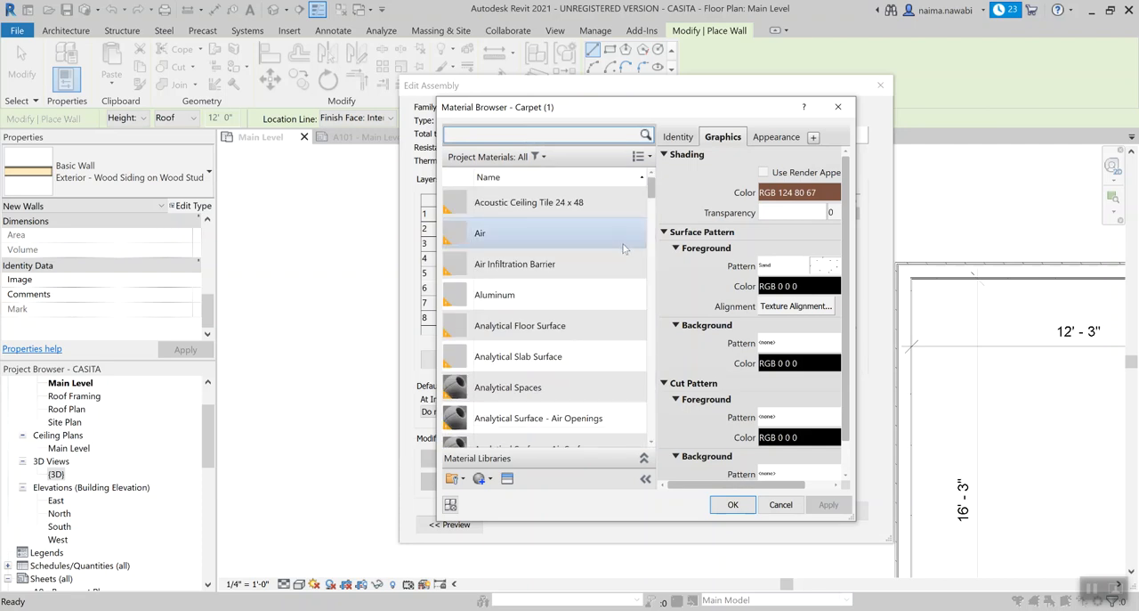
# Browse the project materials and assign Default Mass Exterior Wall to the Finish 1 layer of W1 Exterior Stucco EIFS.
pyautogui.click(653, 185)
pyautogui.moveTo(654, 185); pyautogui.dragTo(659, 431)
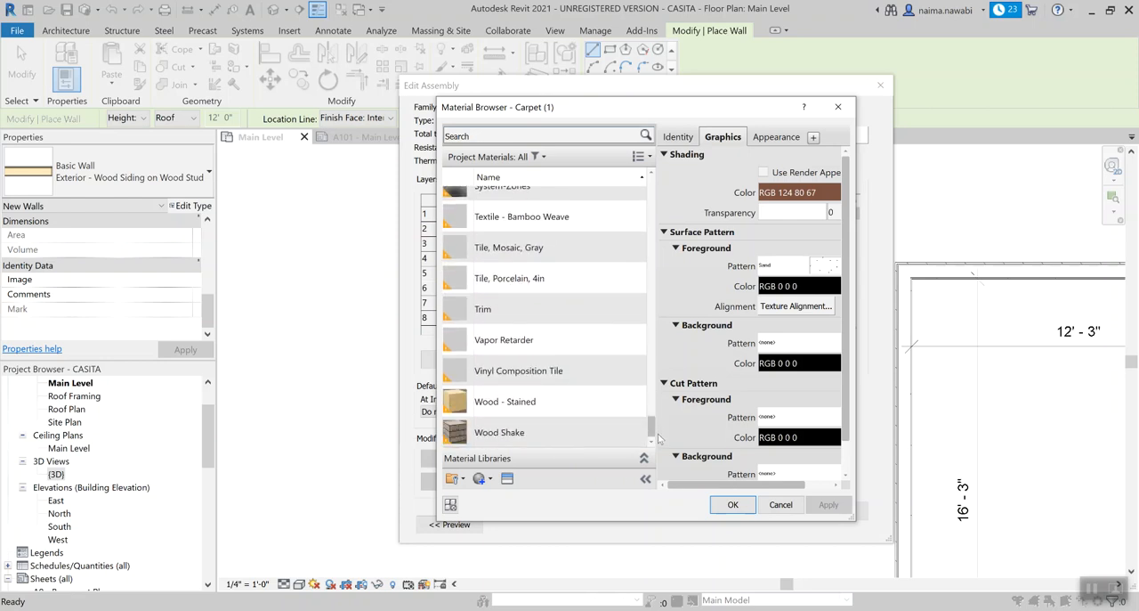
pyautogui.moveTo(659, 443); pyautogui.dragTo(673, 181)
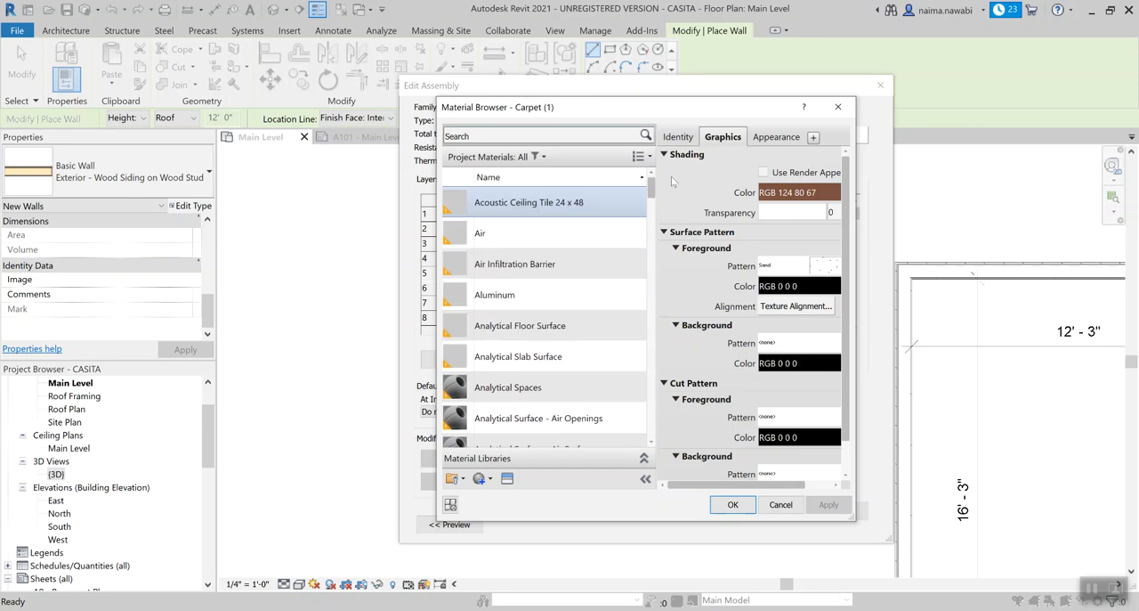
pyautogui.scroll(-8, 577, 357)
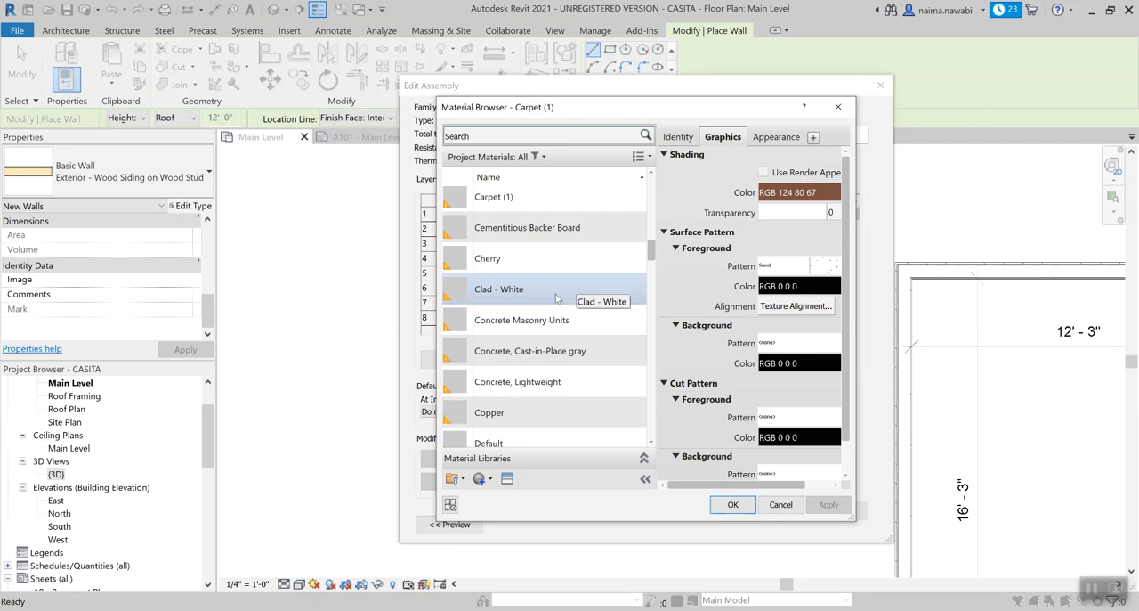
pyautogui.scroll(-5, 583, 348)
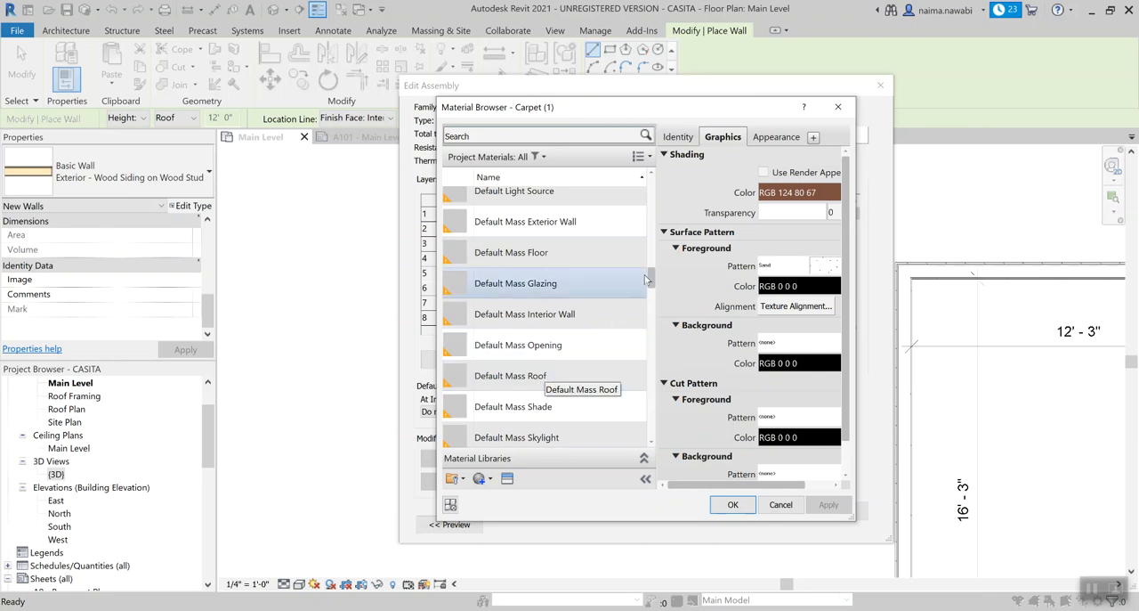
pyautogui.click(555, 226)
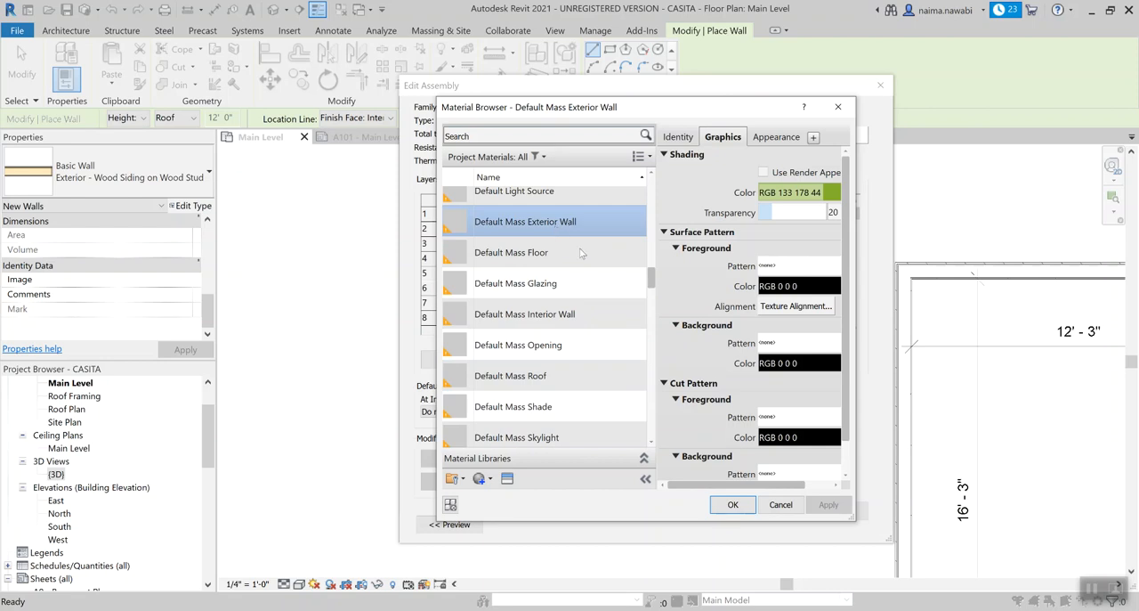
pyautogui.click(732, 503)
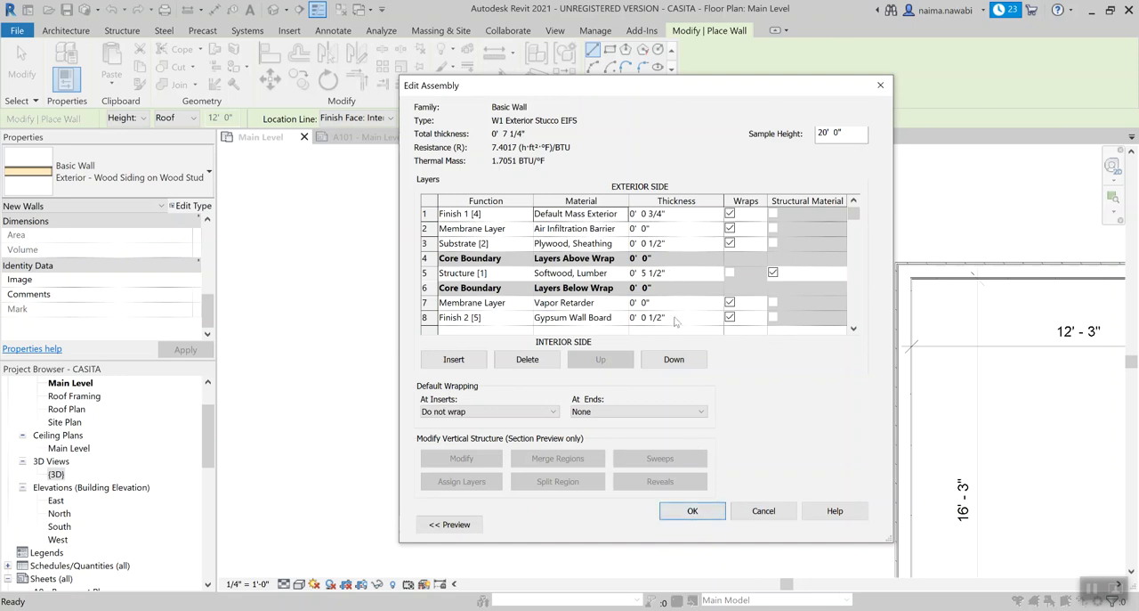
# Try to set the Finish 1 layer's thickness to 0' 0 1.5".
pyautogui.click(661, 218)
pyautogui.moveTo(648, 213); pyautogui.dragTo(662, 214)
pyautogui.write('1.5')
pyautogui.click(681, 254)
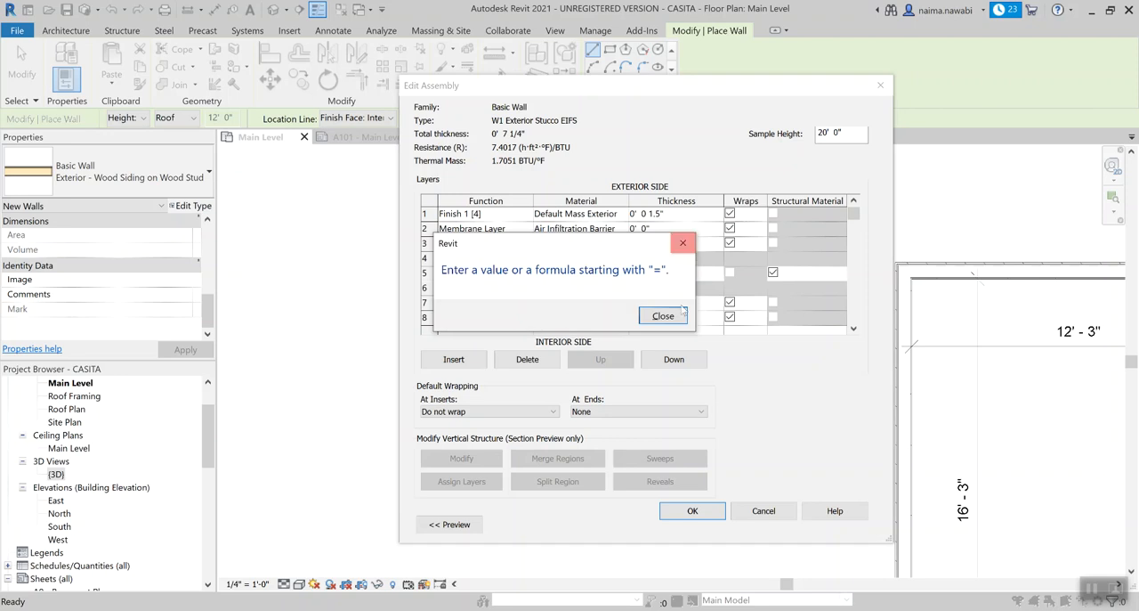
pyautogui.click(682, 253)
# Set the Finish 1 layer's thickness to 0 1.5, that is 1.5 inches, and accept the layer structure and type properties of W1.
pyautogui.write('0 1.5')
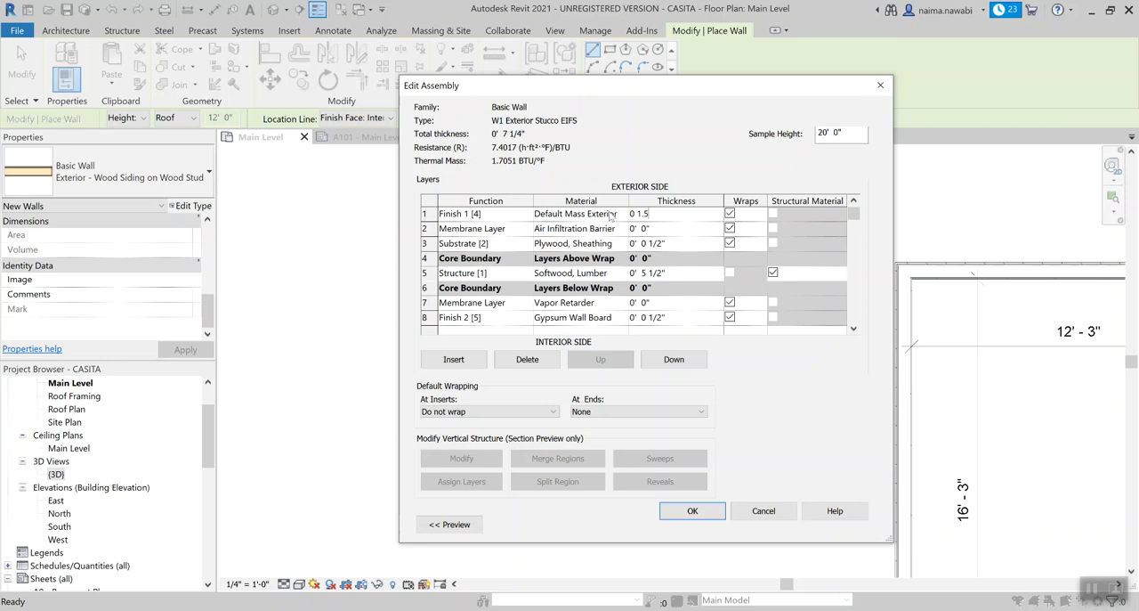
pyautogui.press('Tab')
pyautogui.click(708, 517)
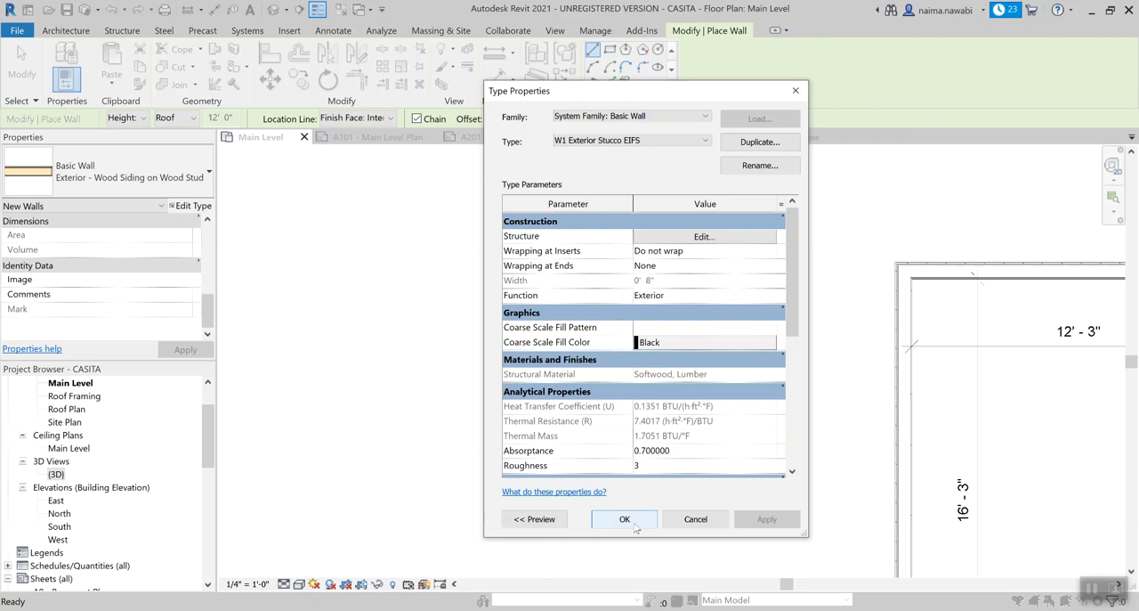
pyautogui.click(635, 526)
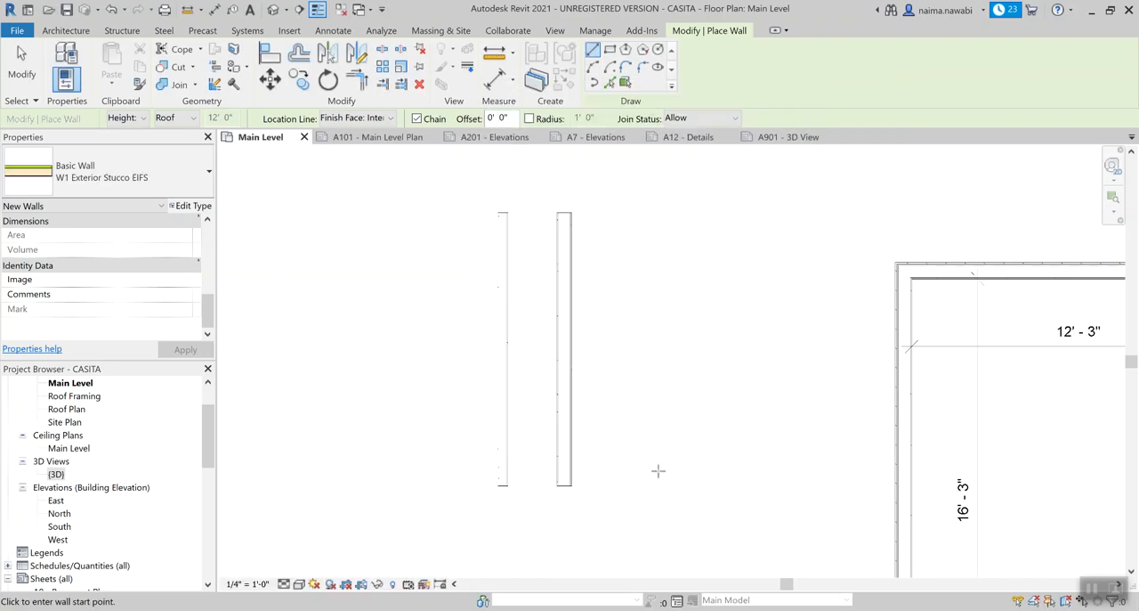
# Draw a vertical W1 Exterior Stucco EIFS wall about 10' long beside the W2 sample wall, flipped and ending level with it.
pyautogui.click(617, 214)
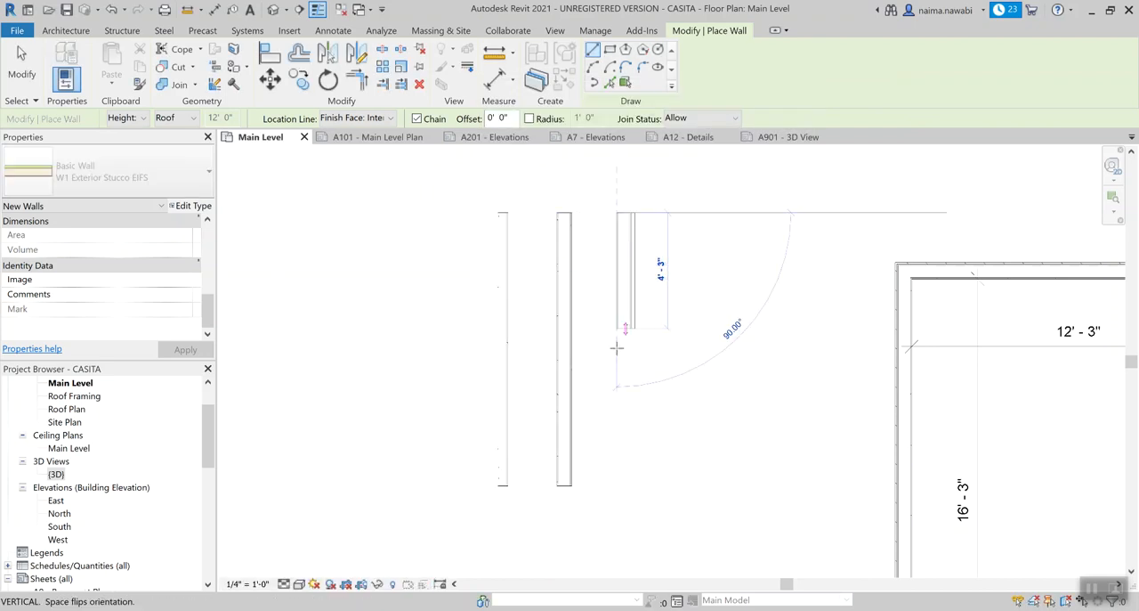
pyautogui.scroll(2, 620, 474)
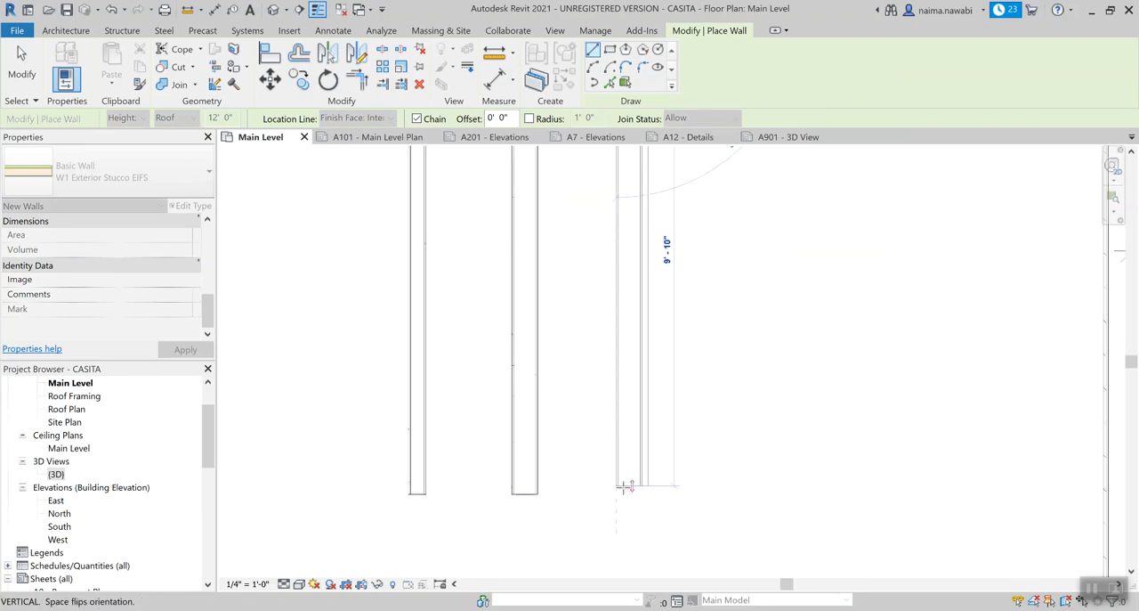
pyautogui.press('space')
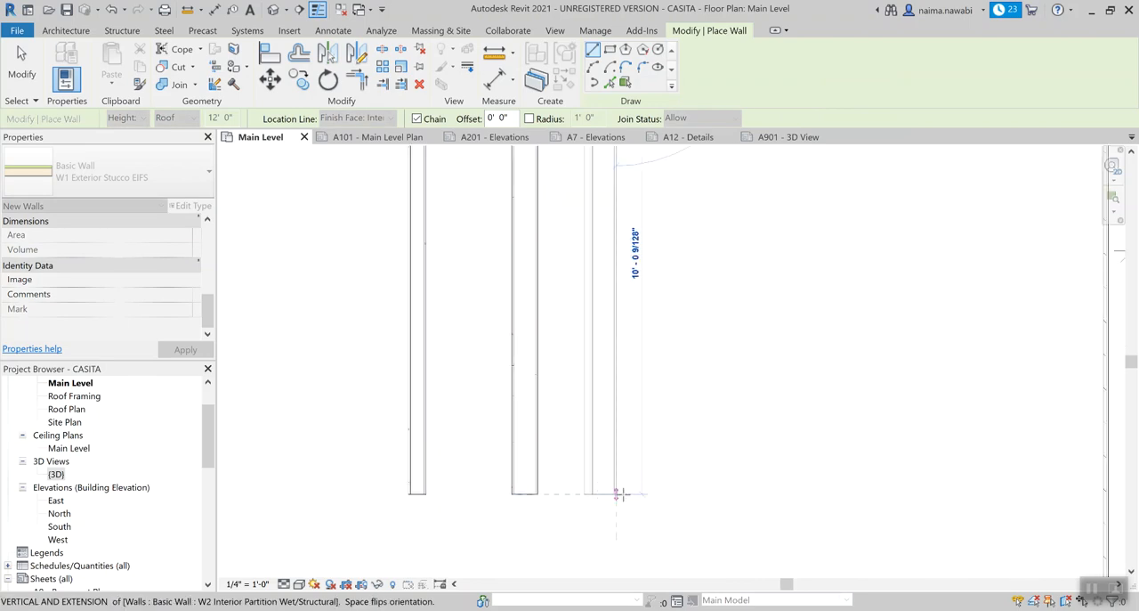
pyautogui.click(622, 494)
pyautogui.press('Escape')
pyautogui.press('Escape')
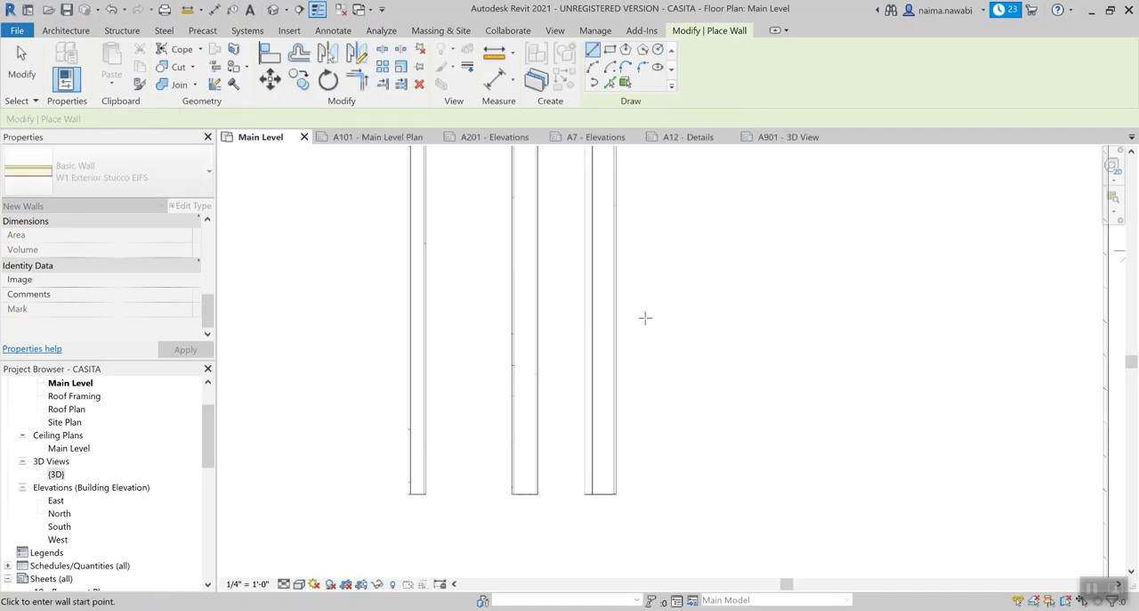
pyautogui.scroll(-3, 646, 318)
pyautogui.press('Escape')
# Examine the three sample walls W3, W2 and W1 in the plan, individually and selected together.
pyautogui.moveTo(624, 209); pyautogui.dragTo(555, 198)
pyautogui.moveTo(556, 199); pyautogui.dragTo(524, 272, button='middle')
pyautogui.click(467, 238)
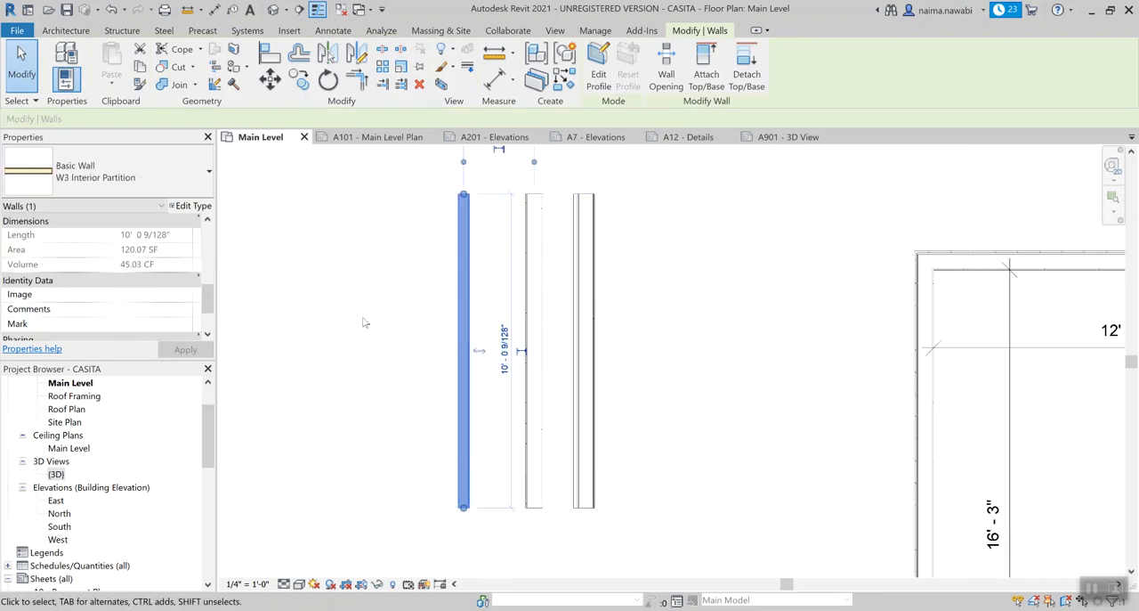
pyautogui.scroll(1, 698, 274)
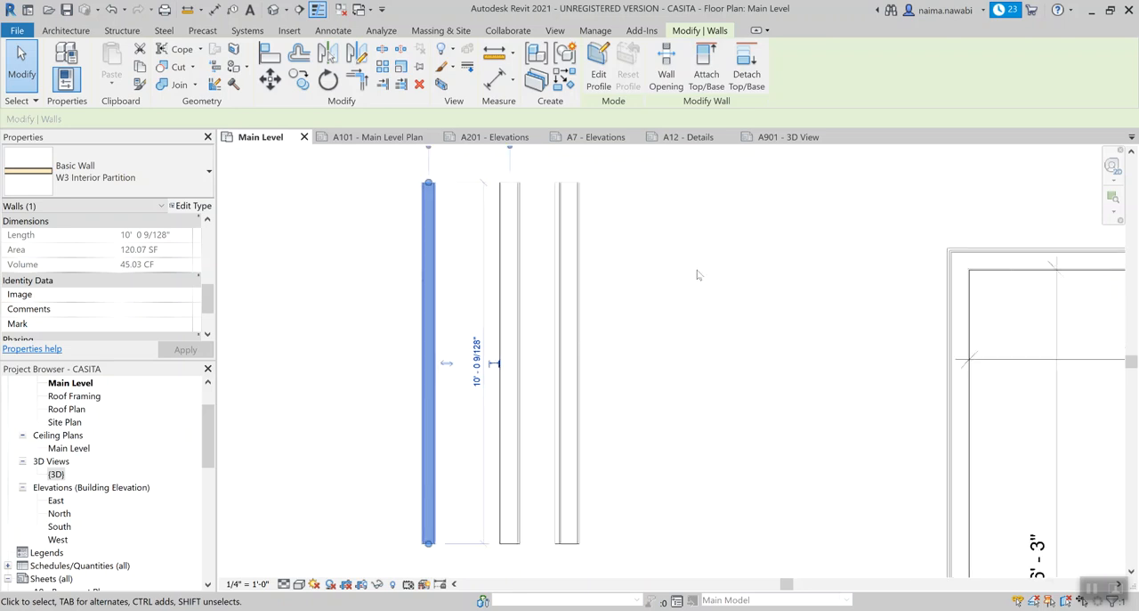
pyautogui.click(620, 295)
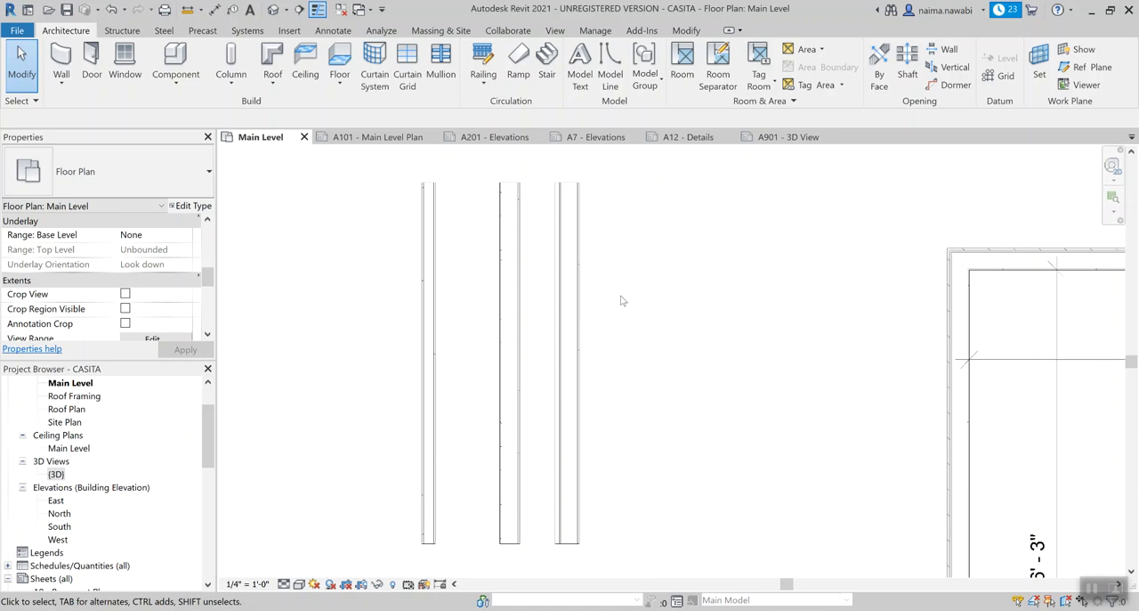
pyautogui.click(564, 260)
pyautogui.click(509, 261)
pyautogui.click(433, 260)
pyautogui.click(690, 245)
pyautogui.moveTo(641, 262); pyautogui.dragTo(389, 258)
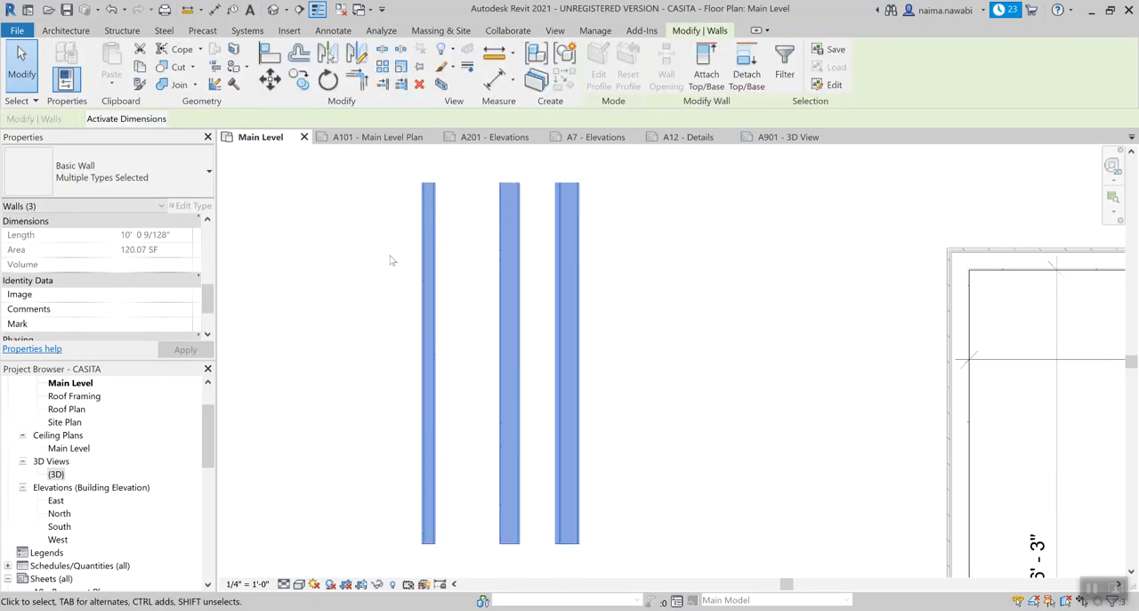
pyautogui.click(702, 271)
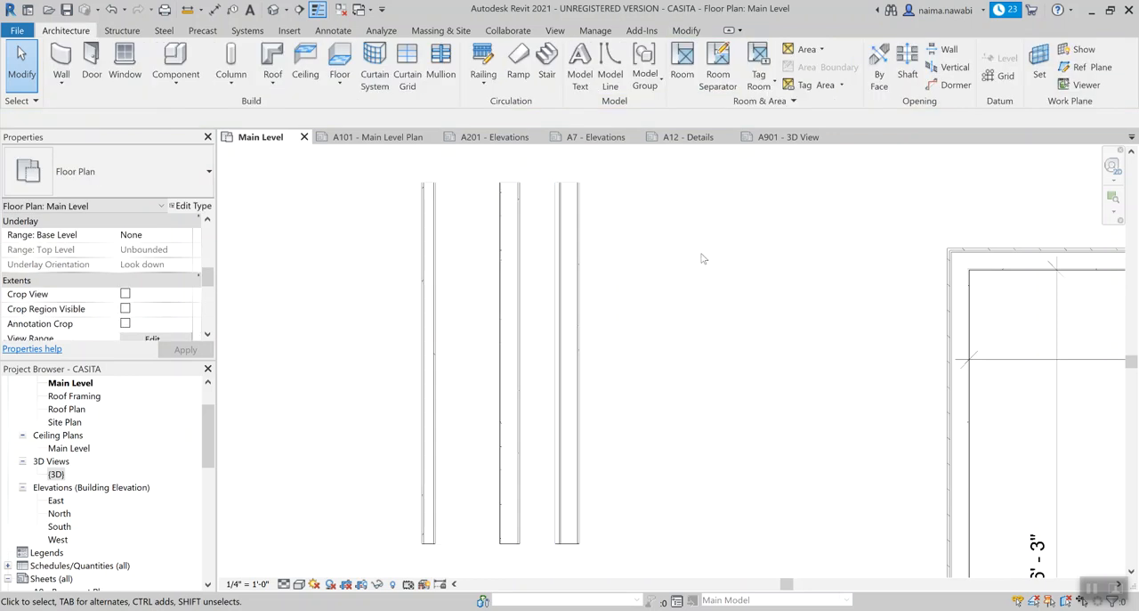